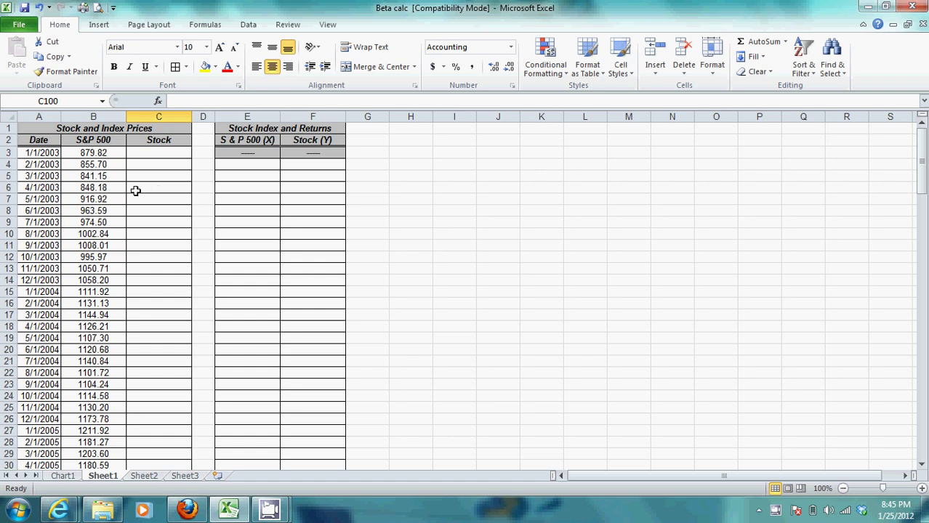
Look through the monthly dates and S&P 500 prices in columns A and B, from row 3 to row 110
click(53, 154)
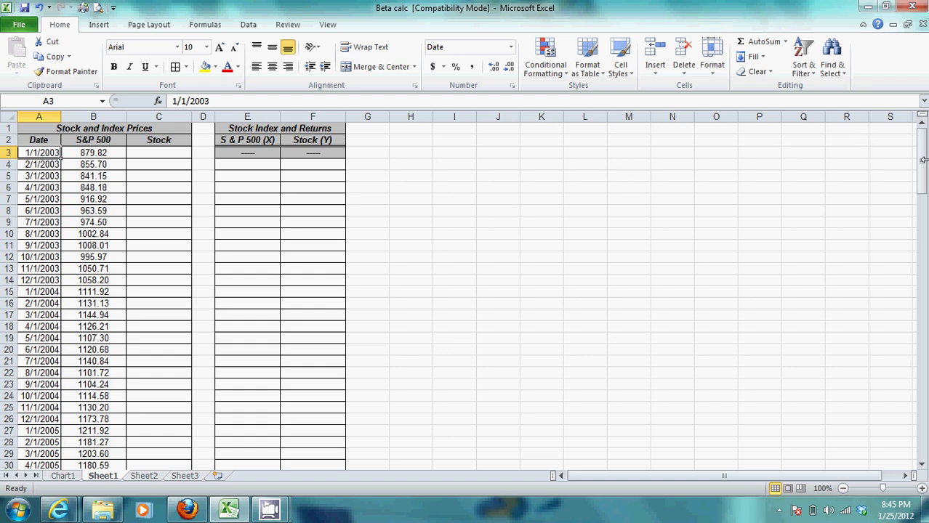
drag(921, 160, 867, 386)
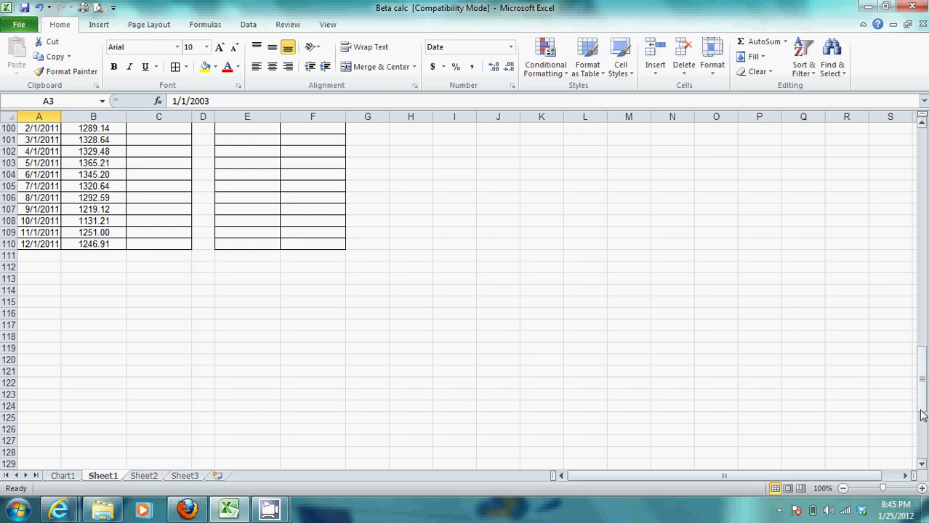
drag(922, 414, 882, 182)
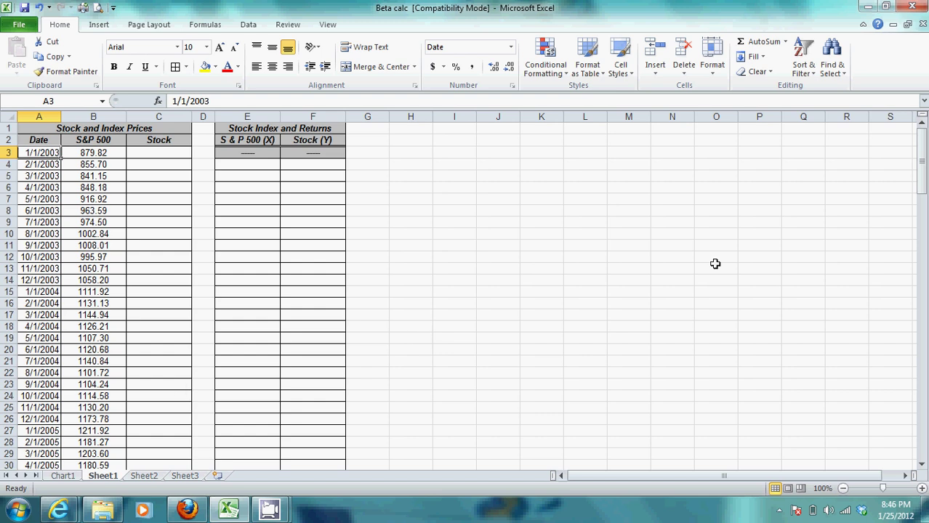
drag(921, 186, 914, 146)
Switch to the Yahoo Finance page in Internet Explorer and open the historical prices for ticker nke
mouse_move(73, 509)
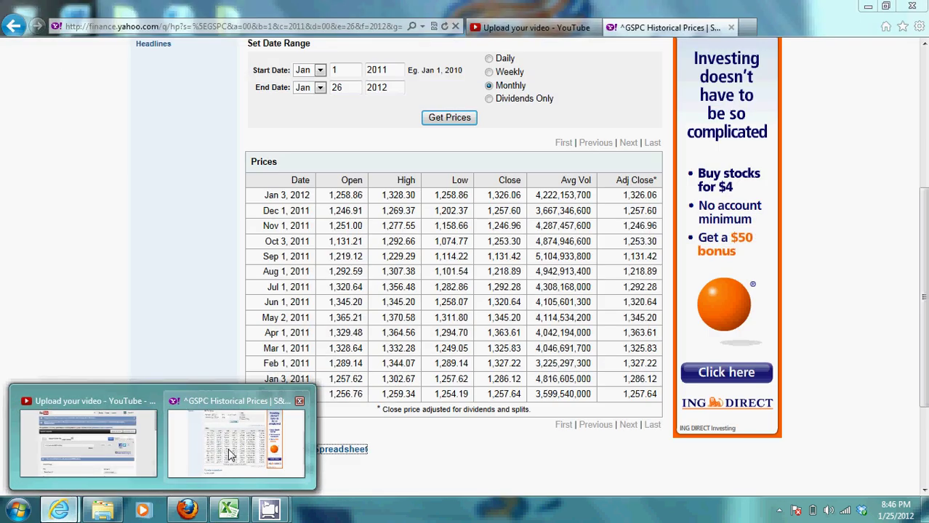
click(229, 454)
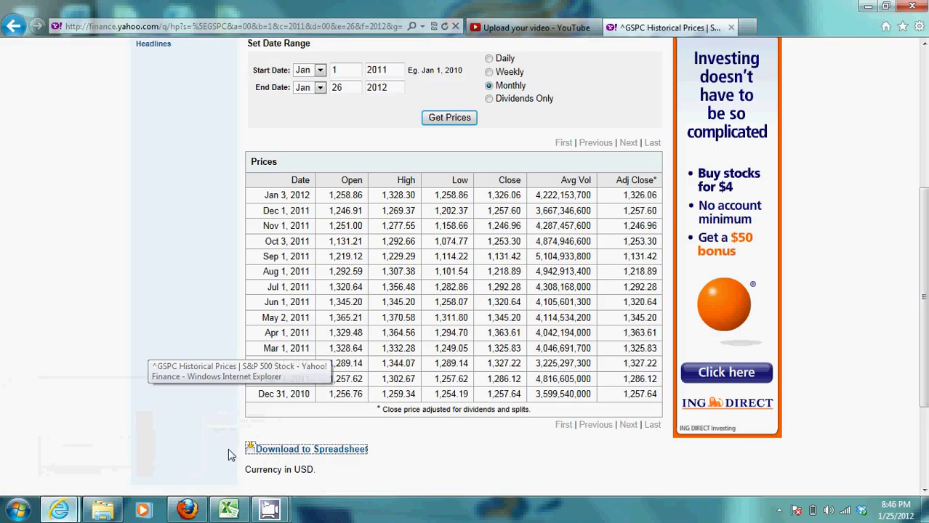
scroll(909, 196, up, 2)
scroll(909, 196, up, 2)
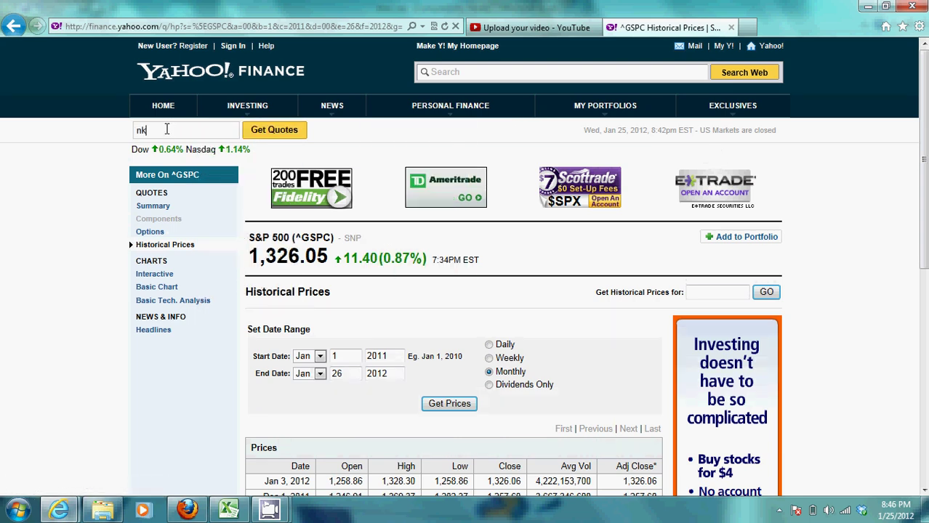
text(e)
key(Return)
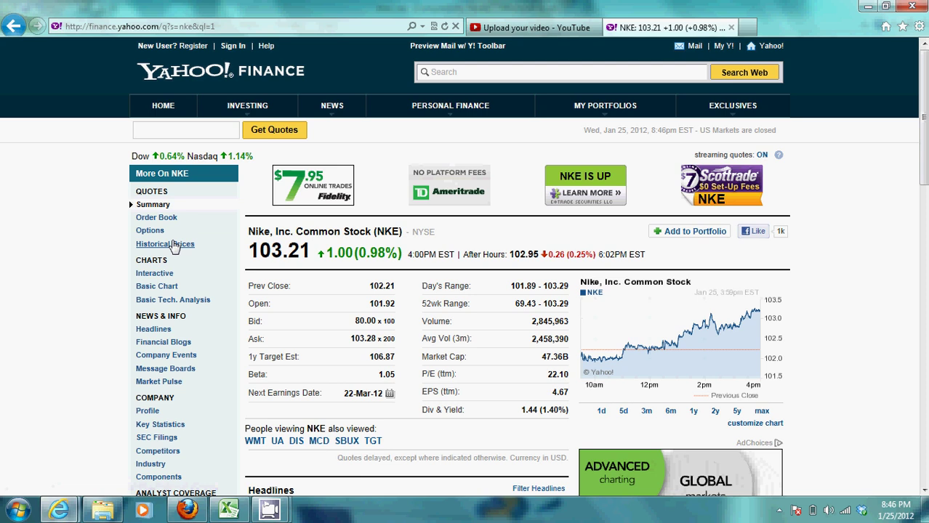
click(175, 245)
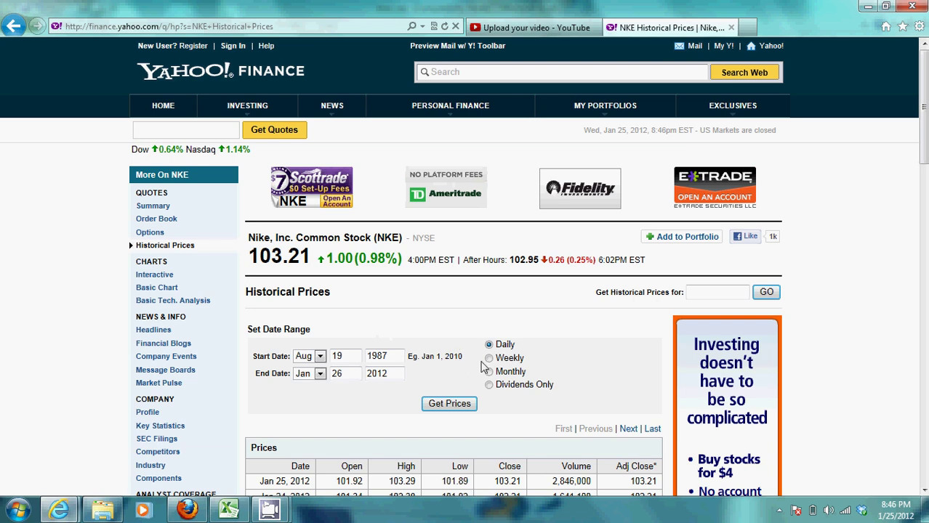
Set the historical prices to monthly with a start date of Jan 1, 2003
click(490, 372)
click(320, 356)
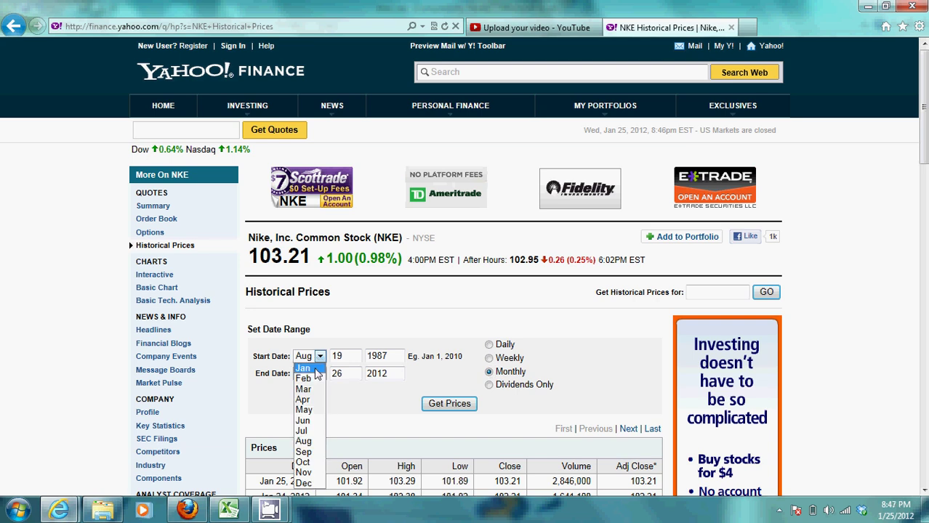
click(304, 368)
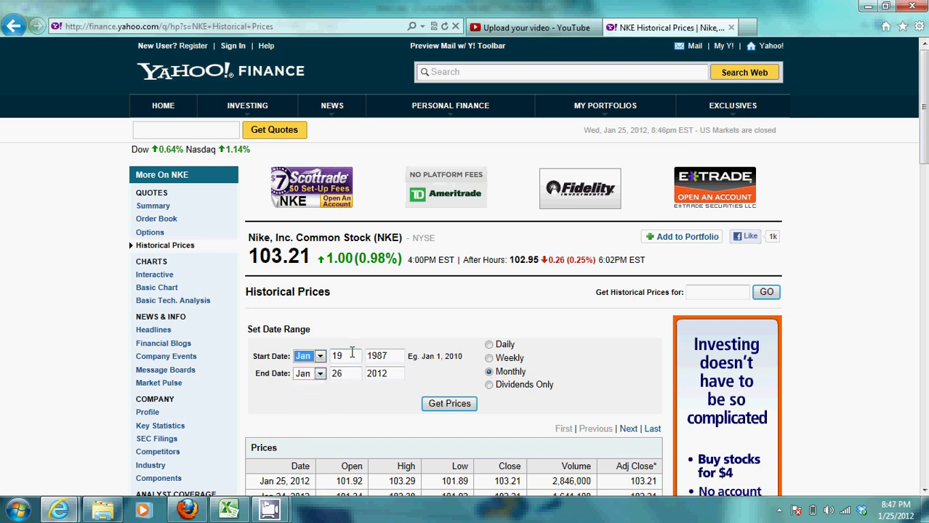
click(349, 355)
key(BackSpace)
key(Tab)
text(200)
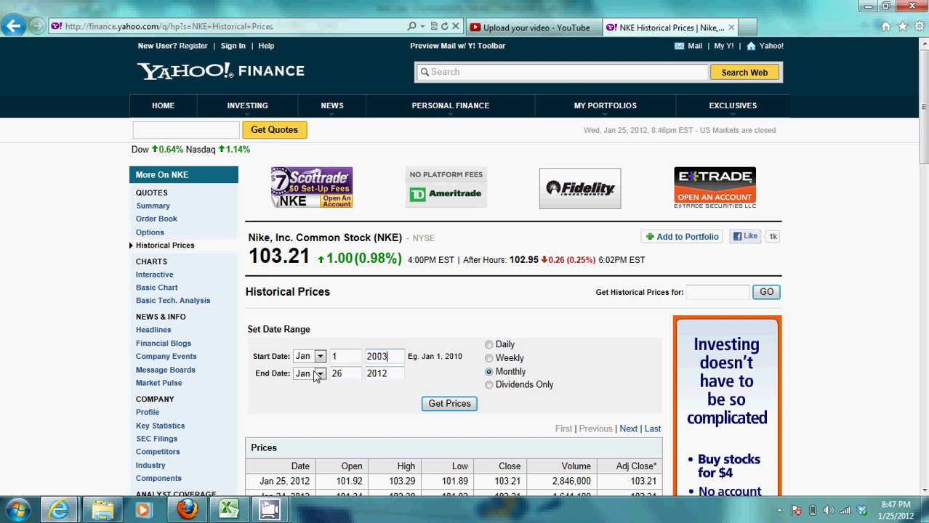
Set the end date to Dec 31, 2011 and get the prices for that range
click(320, 375)
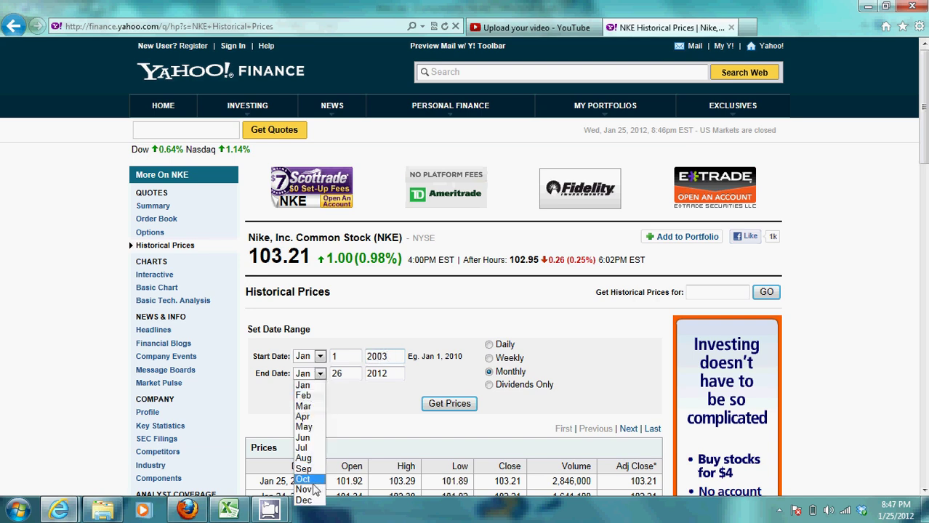
click(305, 500)
key(Tab)
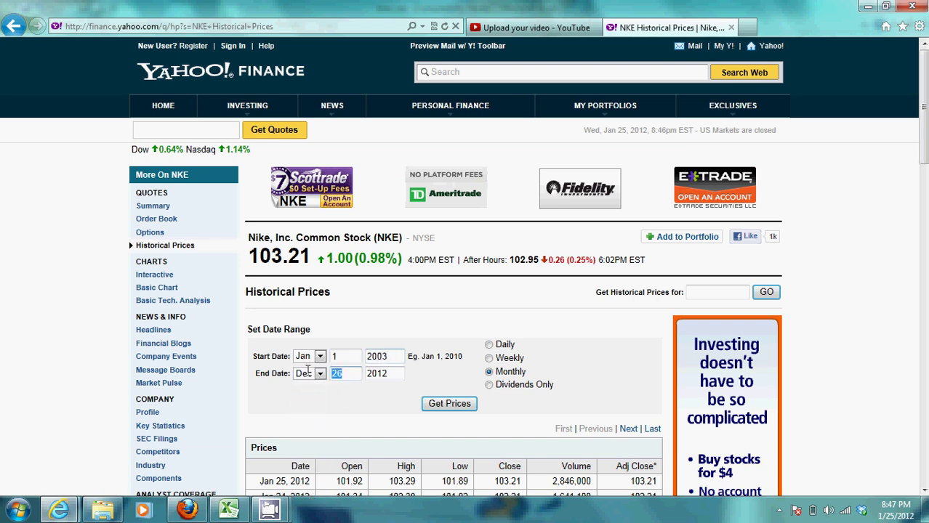
text(31)
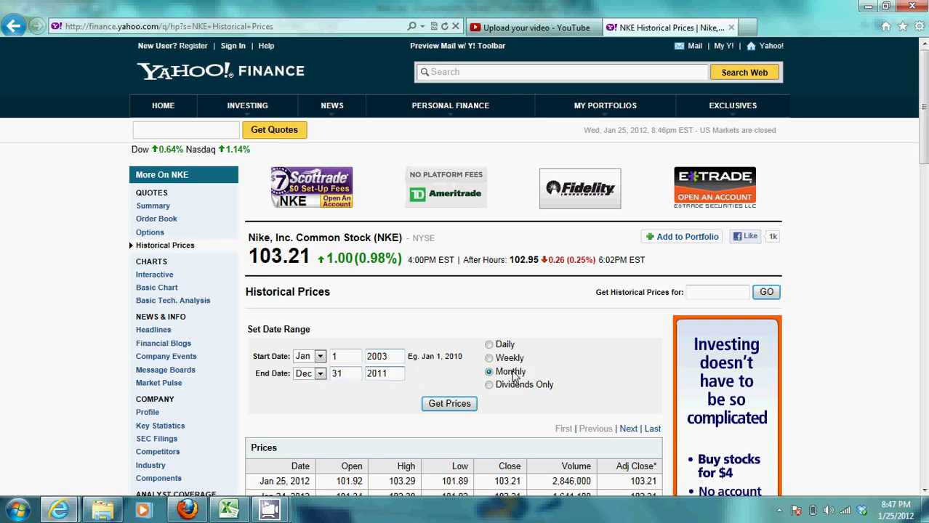
click(455, 409)
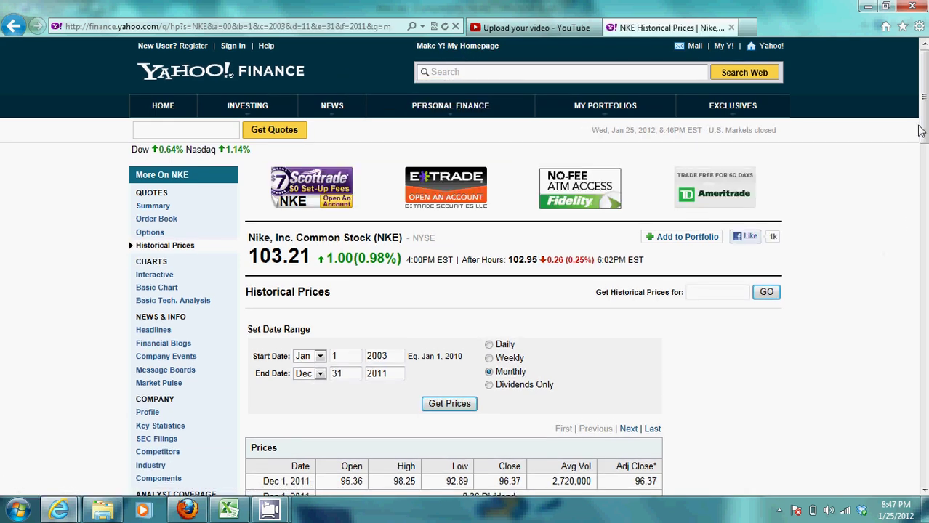
Download the Nike price table to a spreadsheet, open table.csv directly in Excel and maximize its workbook window
drag(923, 126, 881, 455)
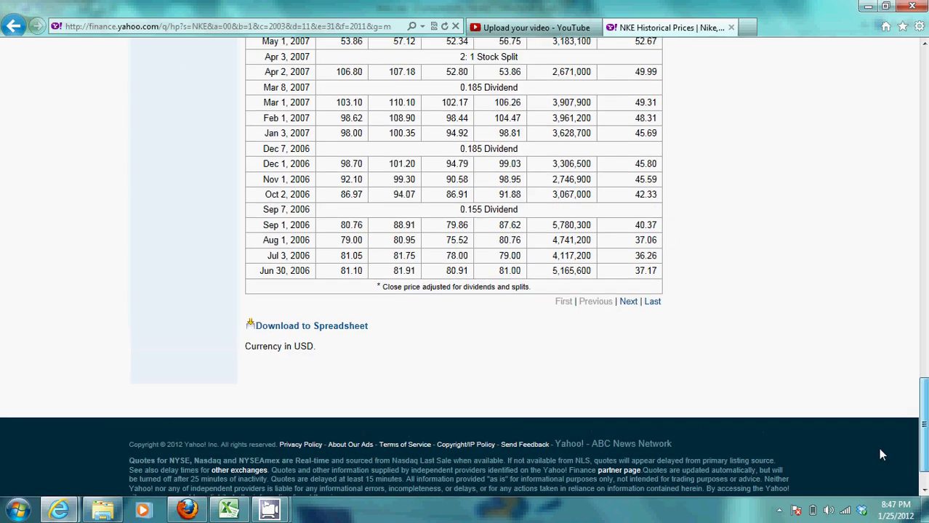
click(344, 331)
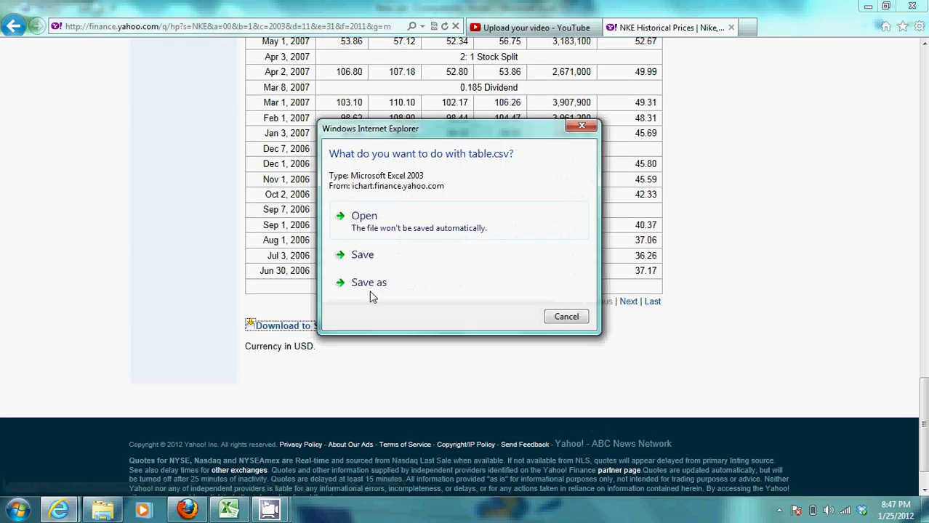
click(395, 218)
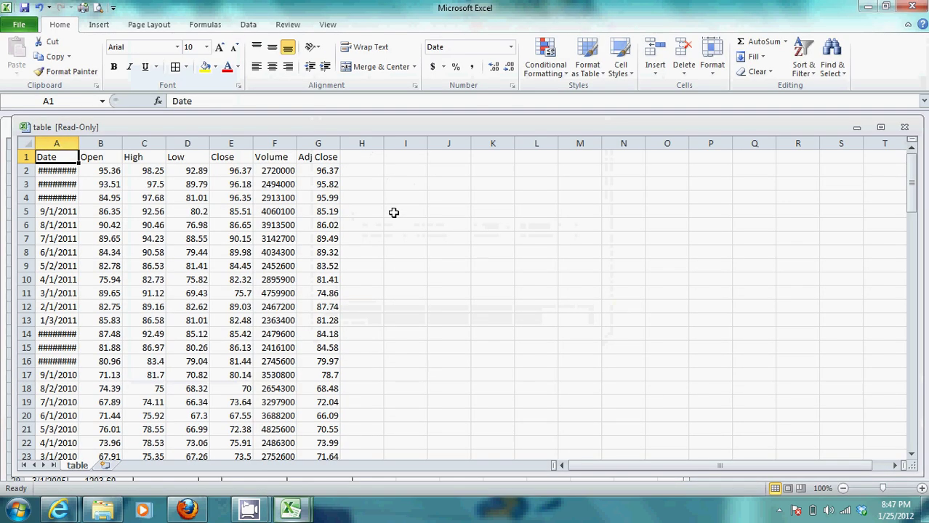
click(881, 128)
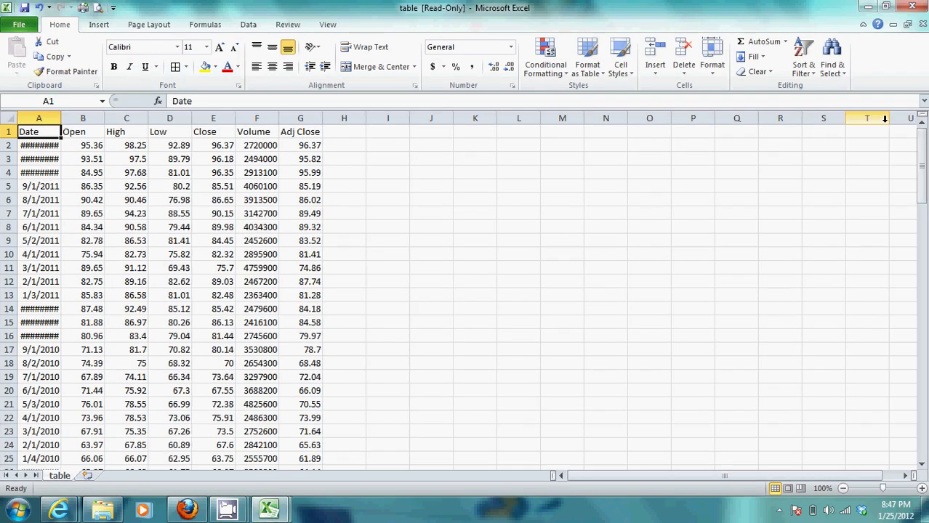
Fit column A to its dates and delete the High through Adj Close columns (C to G)
double_click(61, 118)
drag(123, 119, 299, 121)
right_click(244, 191)
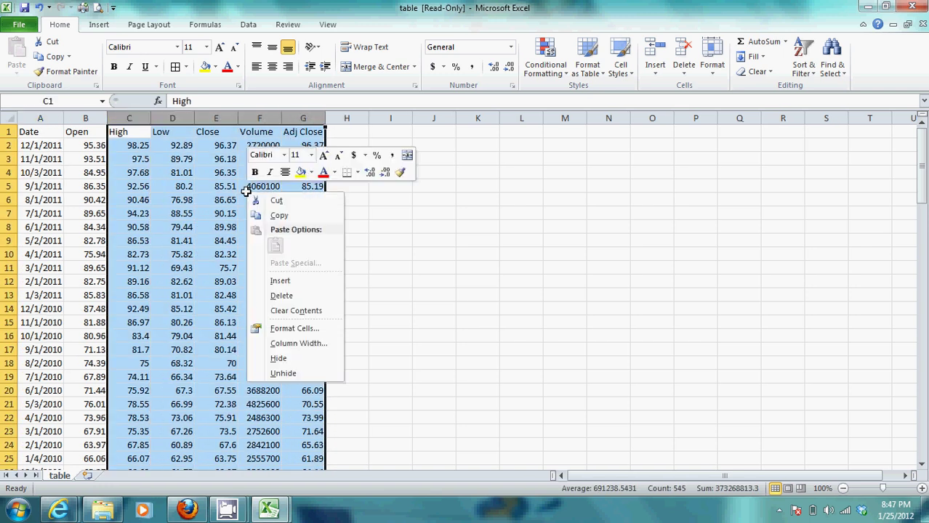
click(281, 296)
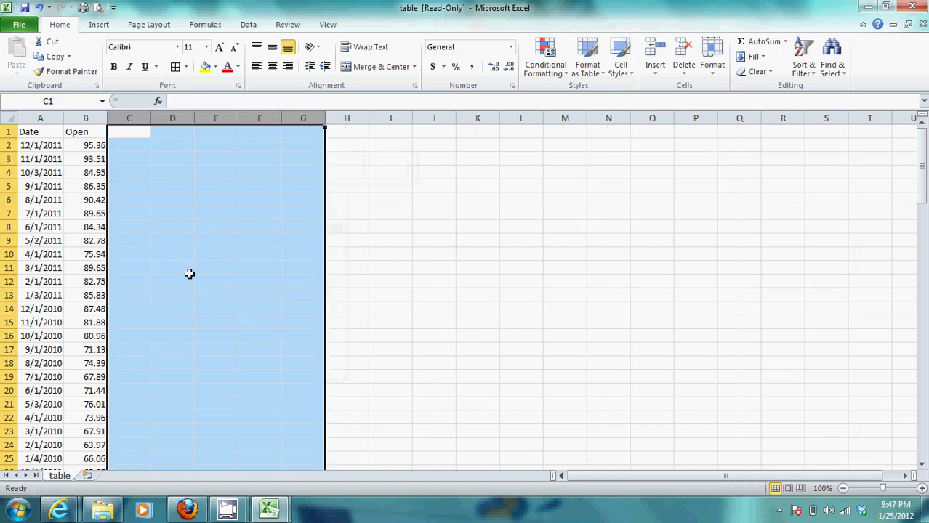
click(134, 250)
Sort the date and opening price rows in A2:B109 by Date, oldest to newest
drag(44, 145, 85, 418)
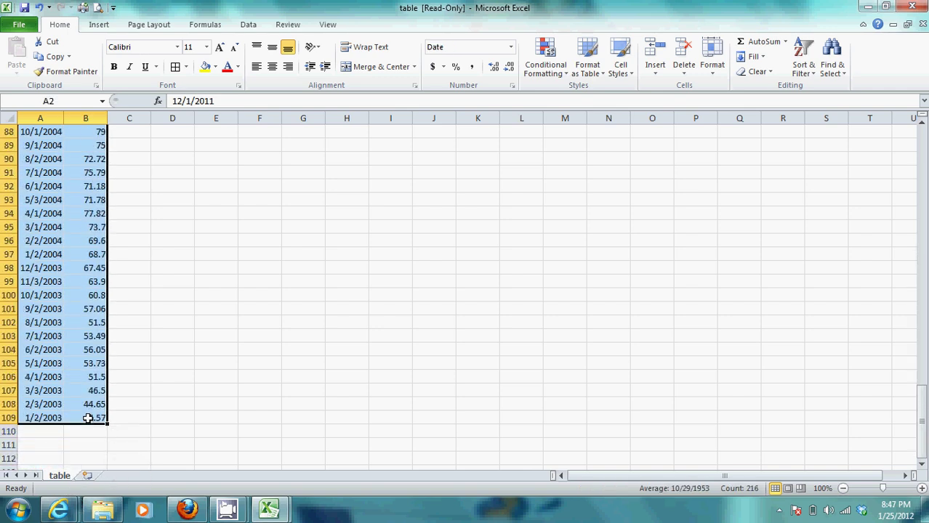
drag(922, 427, 896, 168)
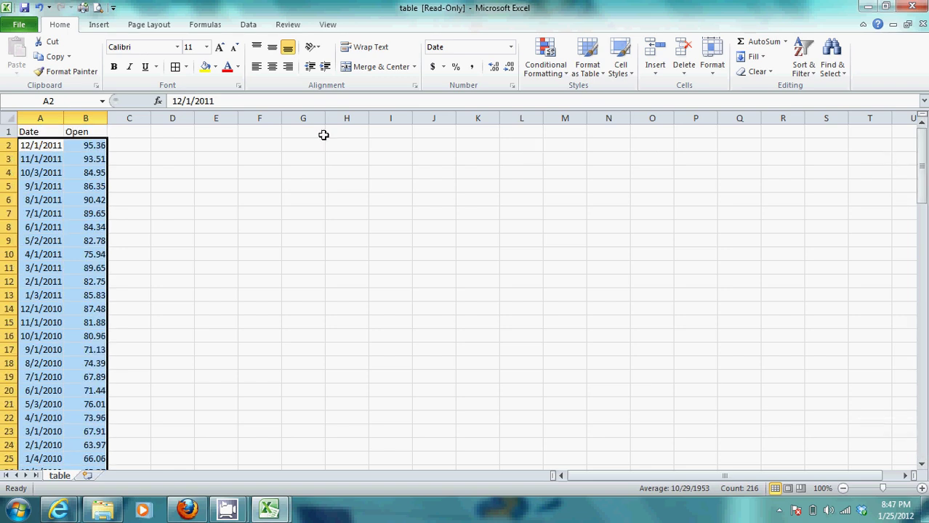
click(254, 27)
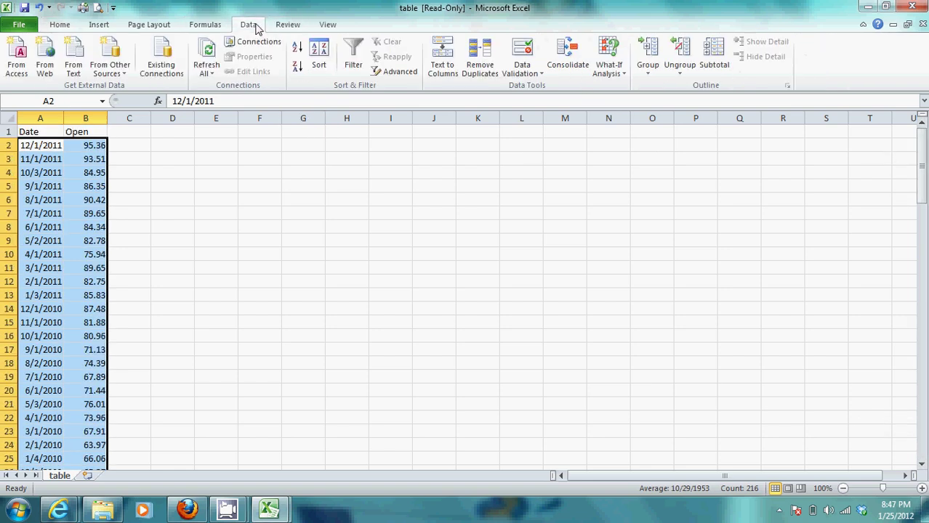
click(325, 58)
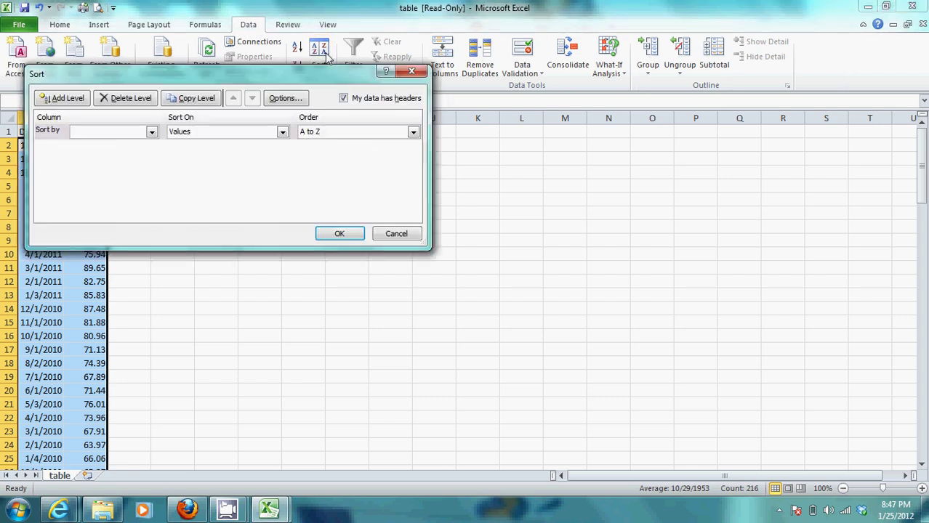
click(152, 133)
click(142, 145)
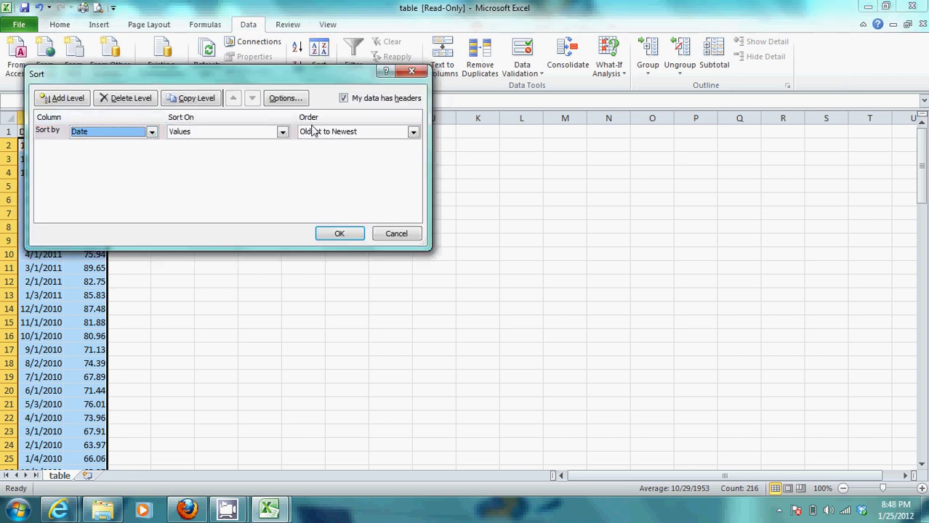
click(339, 234)
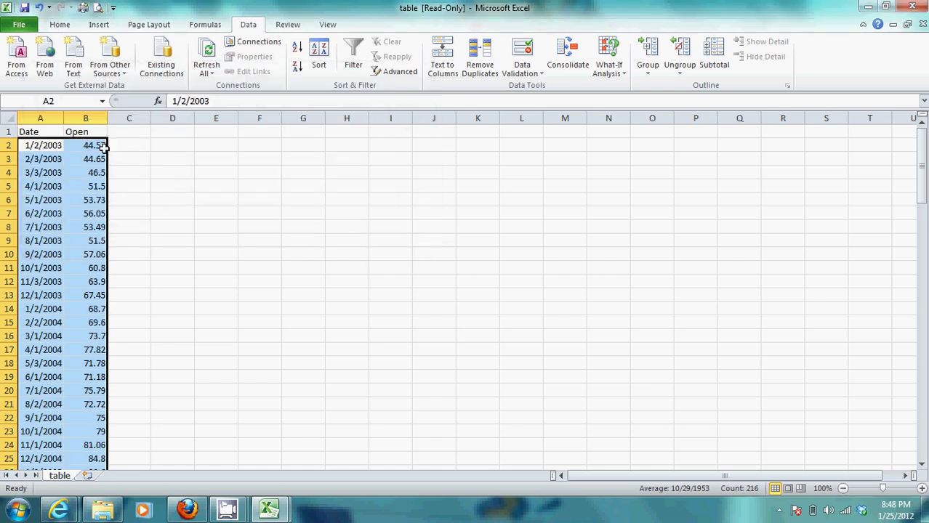
Copy the opening prices in B2:B109 and paste them into the Beta calc workbook's Stock column starting at C3
drag(102, 146, 70, 445)
key(ctrl+c)
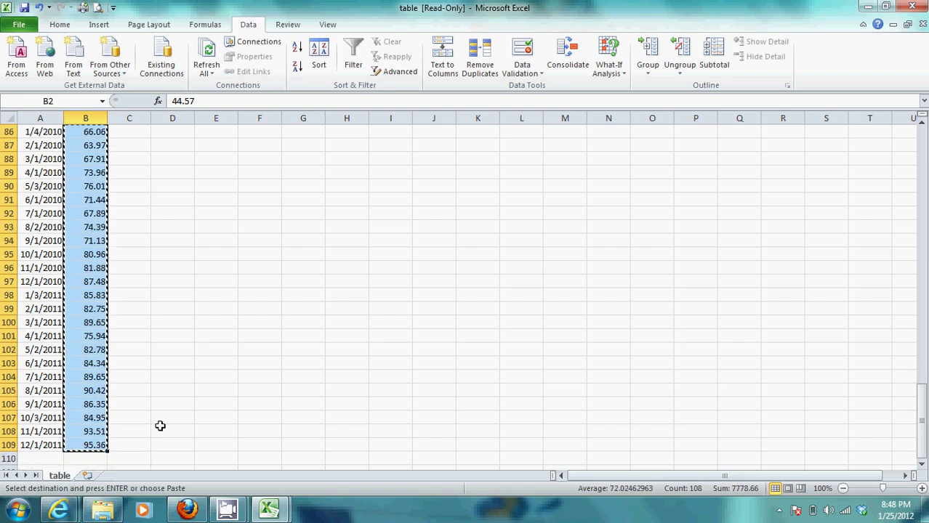
click(268, 509)
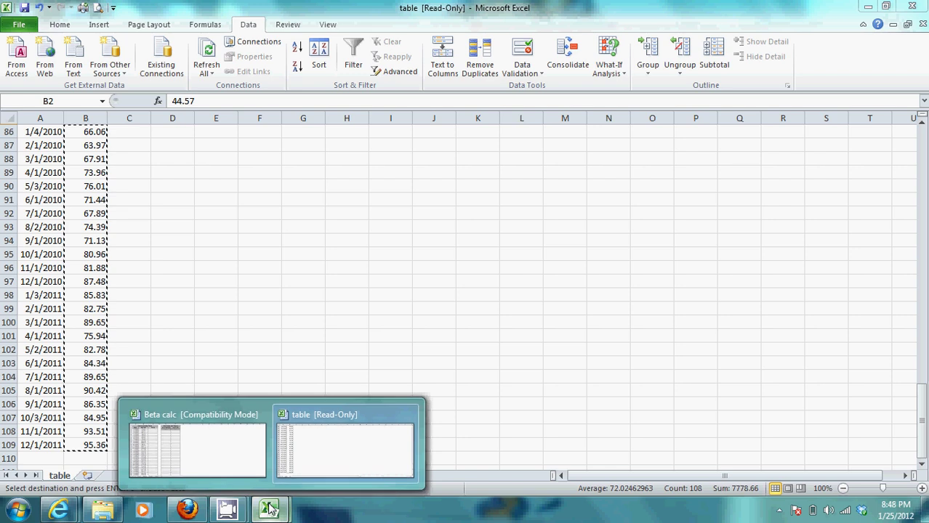
click(241, 465)
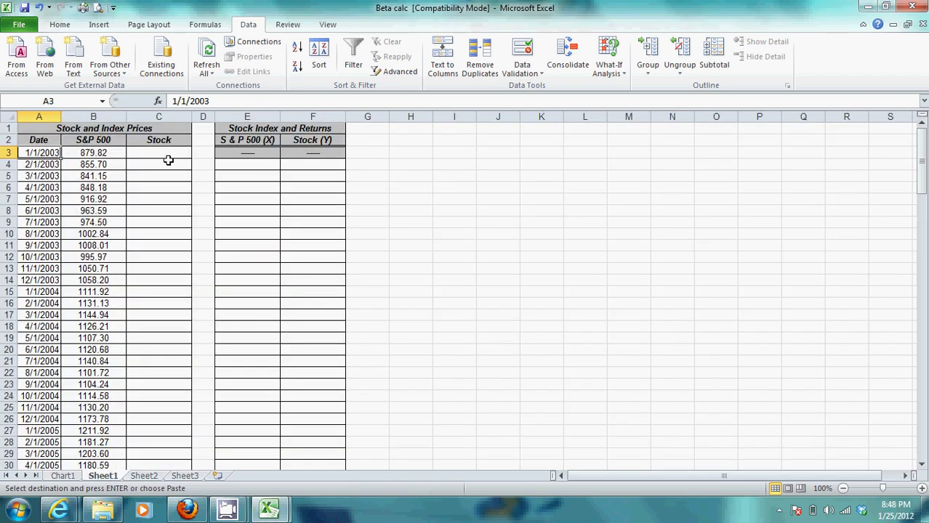
click(169, 158)
key(ctrl+v)
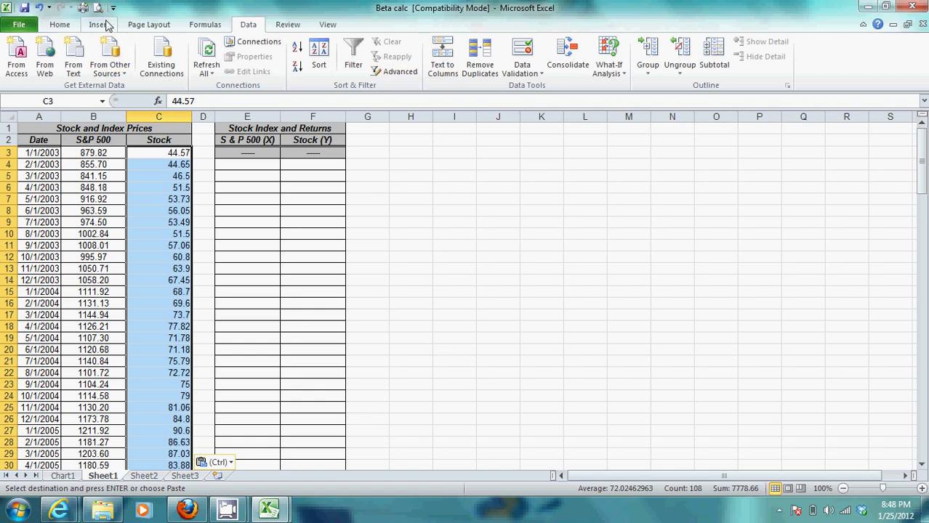
Center the pasted prices in the Stock column and check that they extend to the last date row
click(70, 25)
key(Escape)
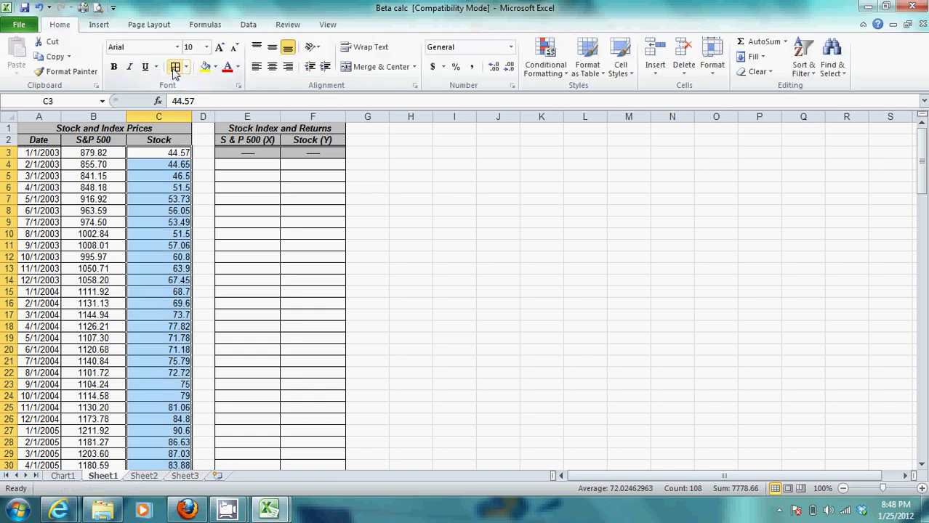
click(271, 69)
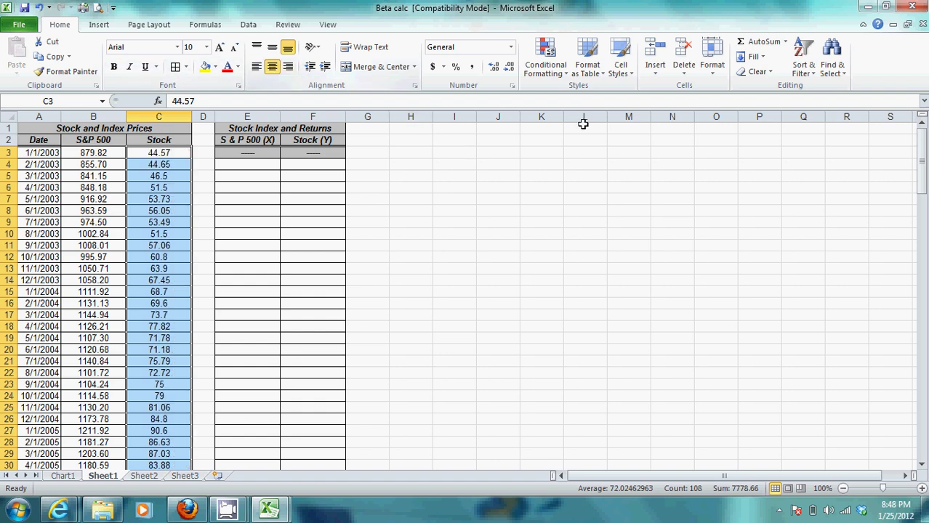
drag(921, 186, 886, 385)
click(760, 383)
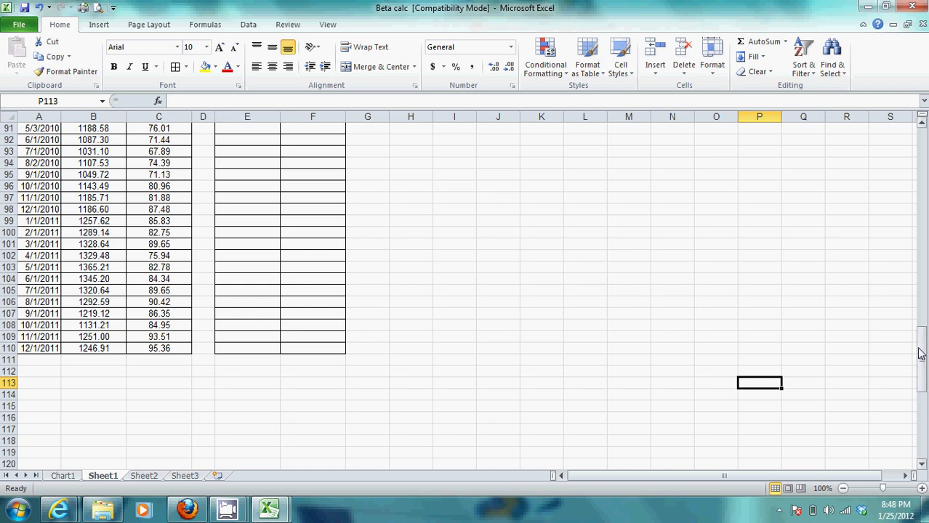
drag(920, 349, 896, 145)
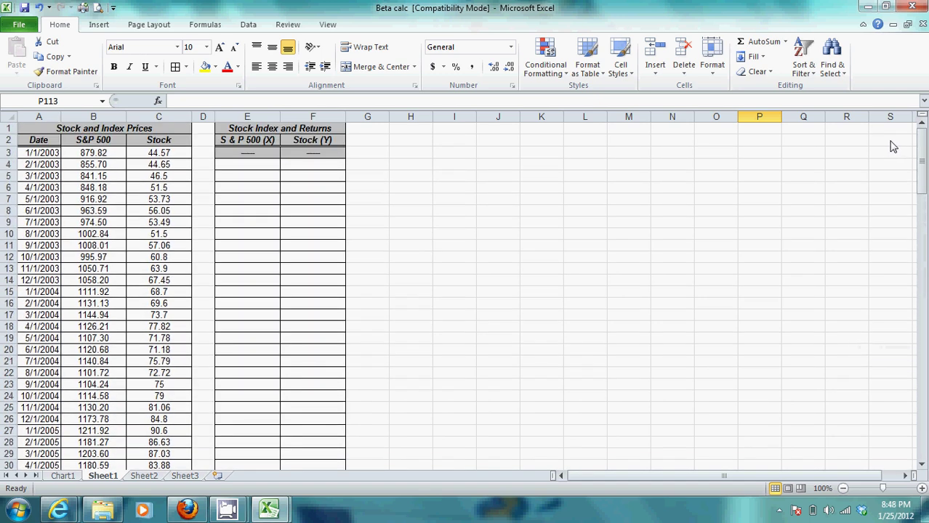
Enter the formula =(B4-B3)/B3 in E4 to calculate the first S&P 500 monthly return
click(252, 163)
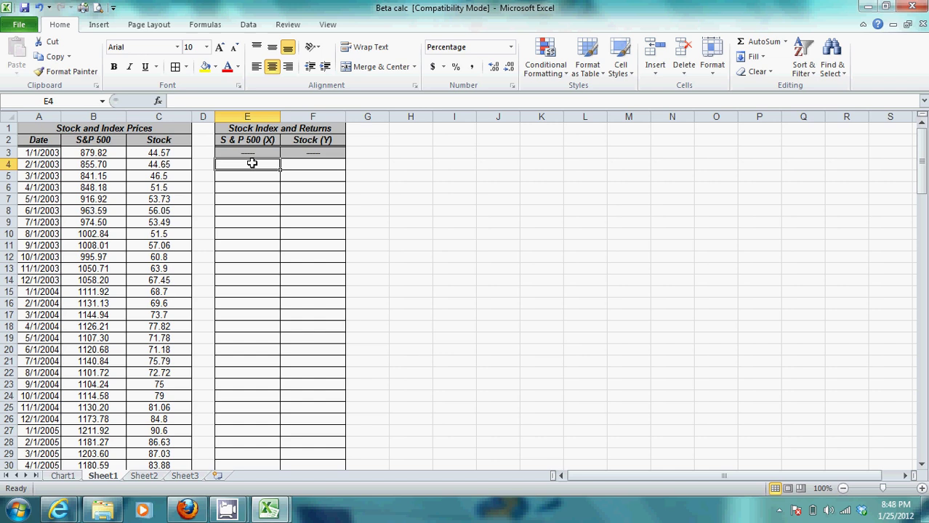
text(=)
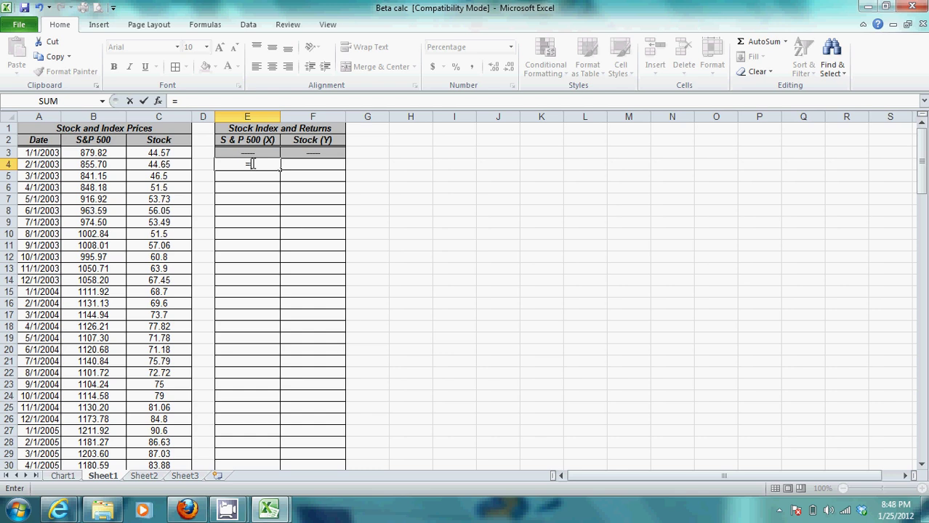
key(Left)
key(Right)
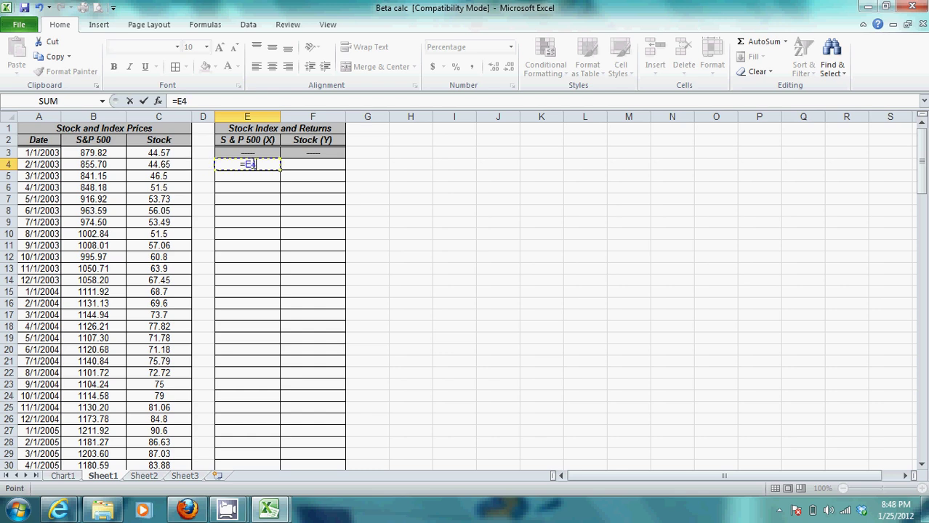
key(BackSpace)
key(BackSpace)
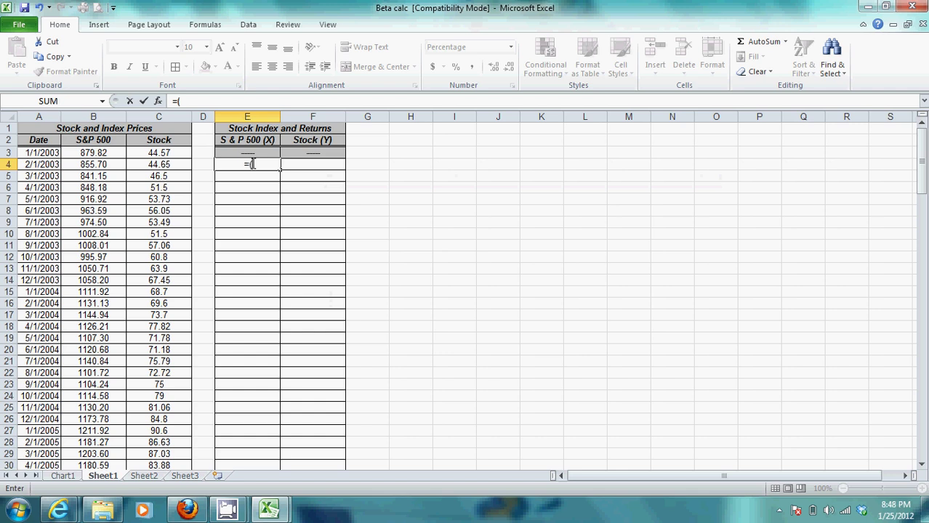
text(()
key(Left)
key(Left)
key(Left)
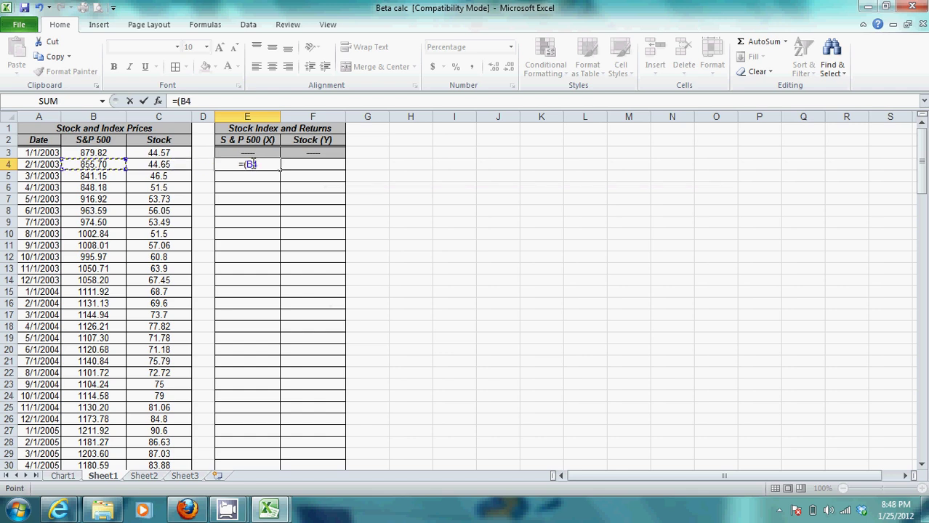
text(-)
key(Left)
key(Left)
key(Left)
key(Up)
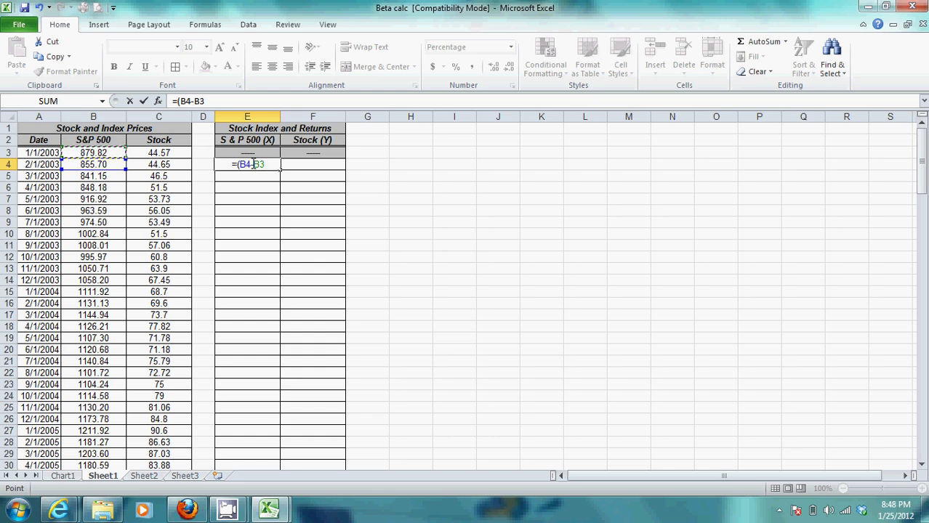
text()/)
key(Left)
key(Left)
key(Left)
key(Up)
key(Return)
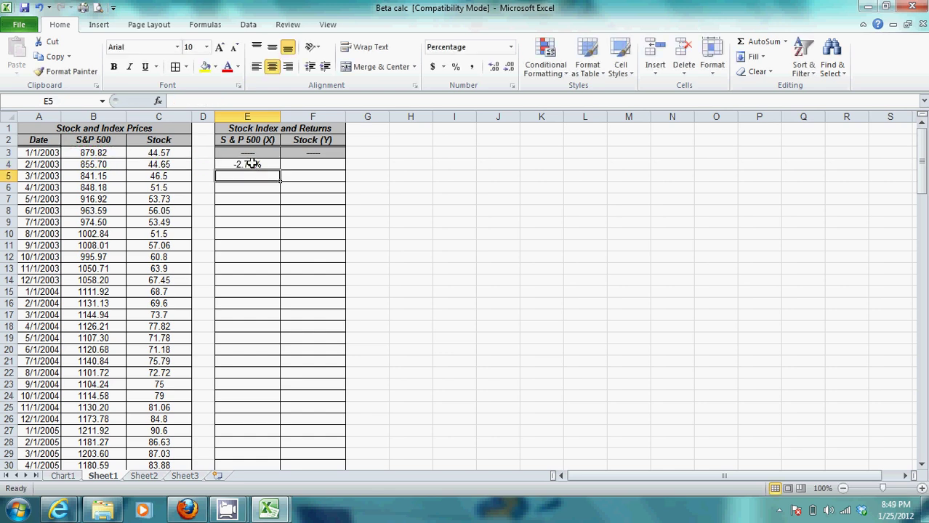
Fill the return formula from E4 down to row 110 and across into the Stock (Y) column, then check a stock return formula
click(251, 165)
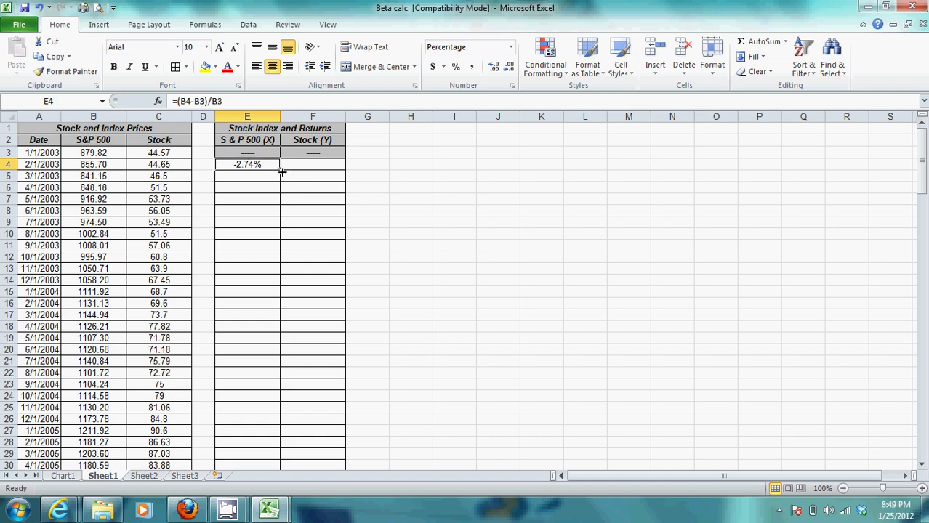
drag(282, 172, 260, 275)
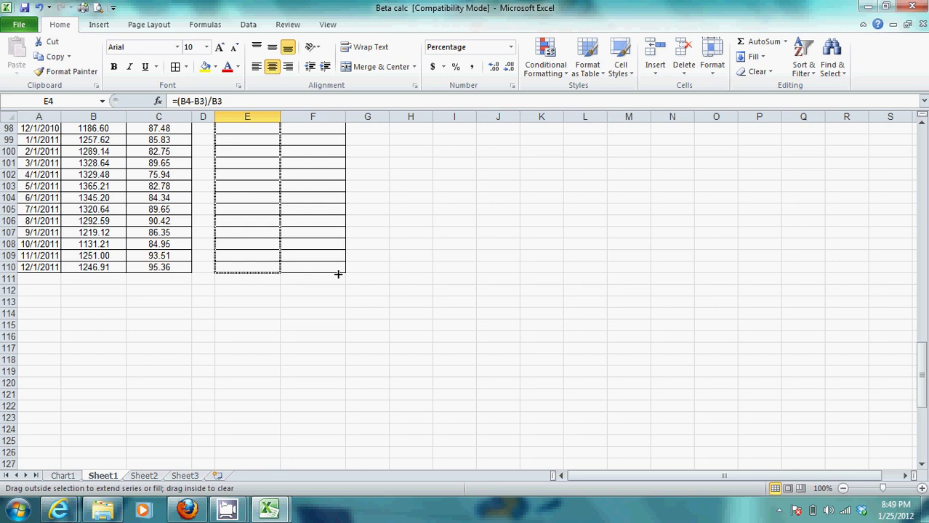
drag(365, 273, 364, 273)
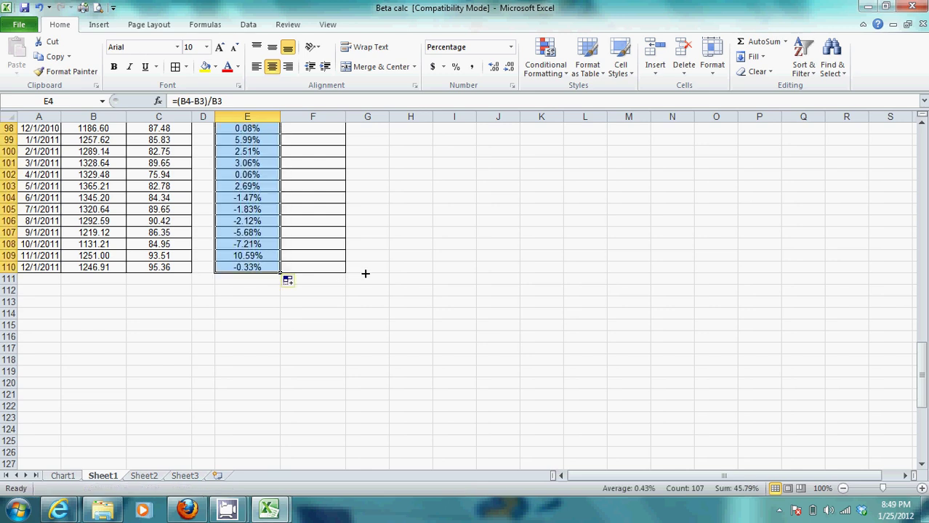
drag(282, 271, 333, 274)
drag(922, 364, 902, 148)
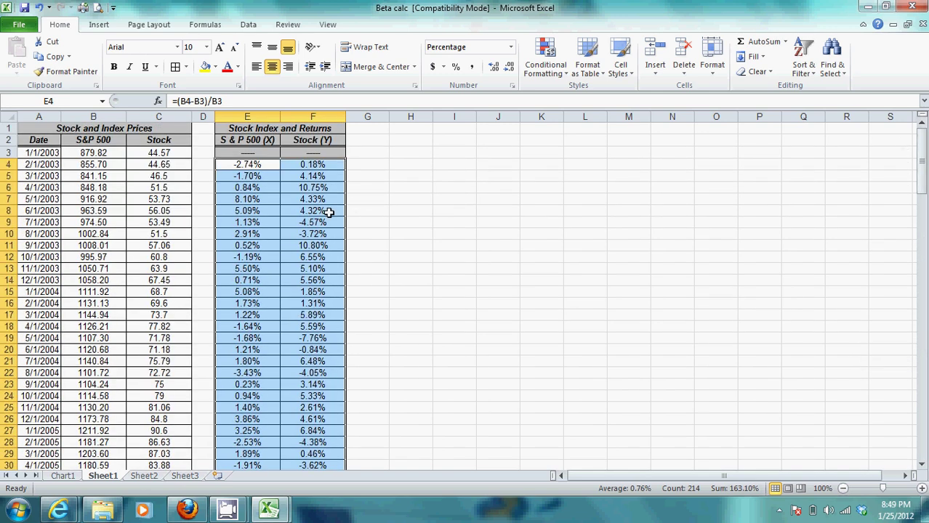
click(329, 212)
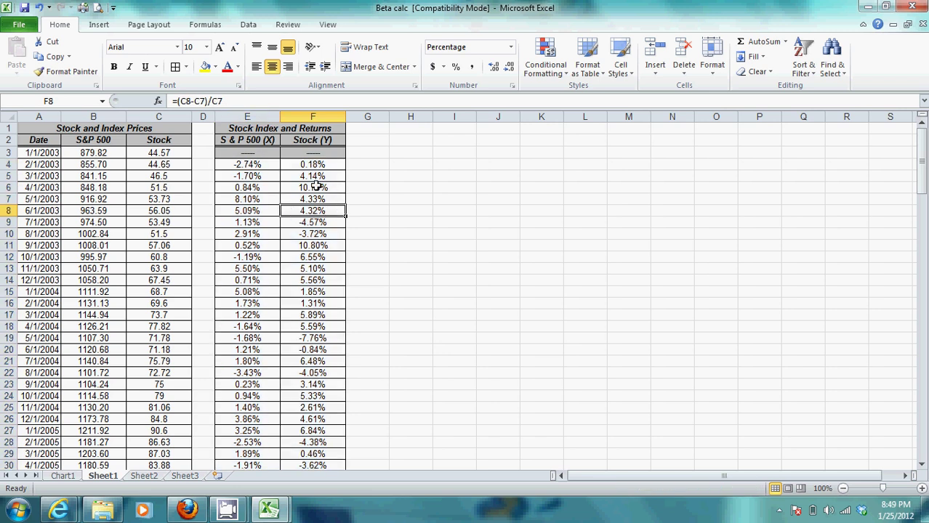
Insert a markers-only scatter chart of the S&P 500 and stock returns in E4:F110
drag(259, 166, 306, 399)
click(255, 27)
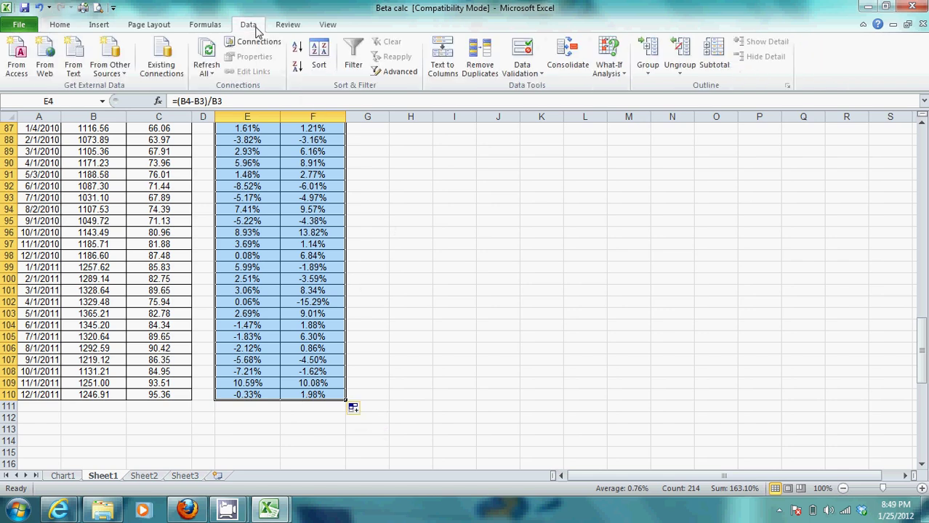
click(100, 25)
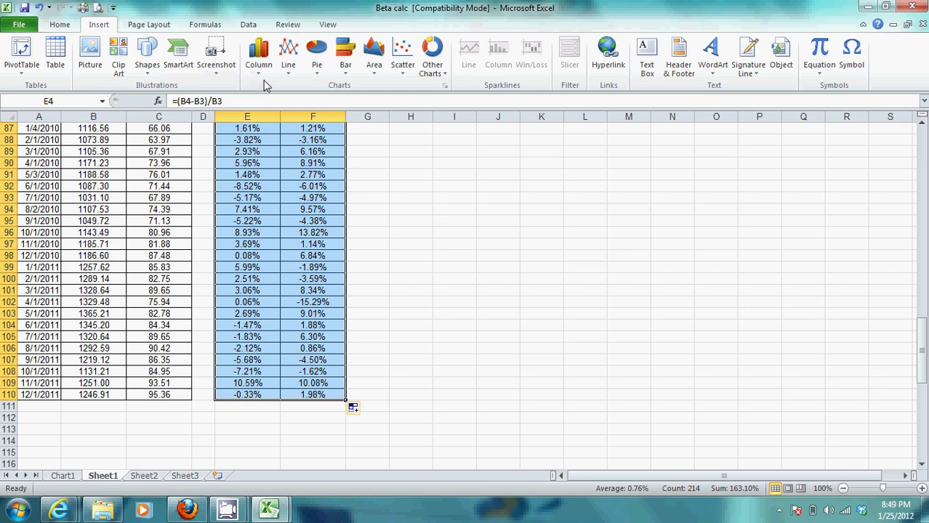
click(402, 69)
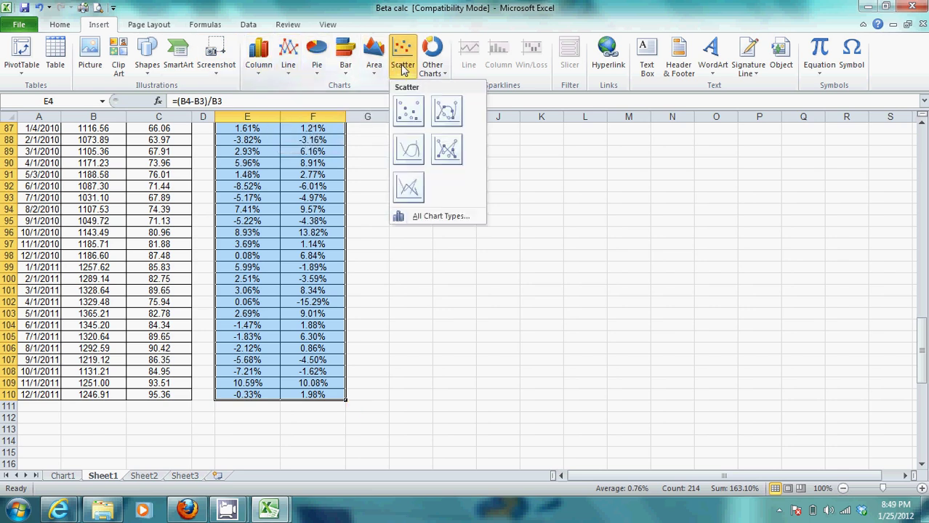
click(407, 110)
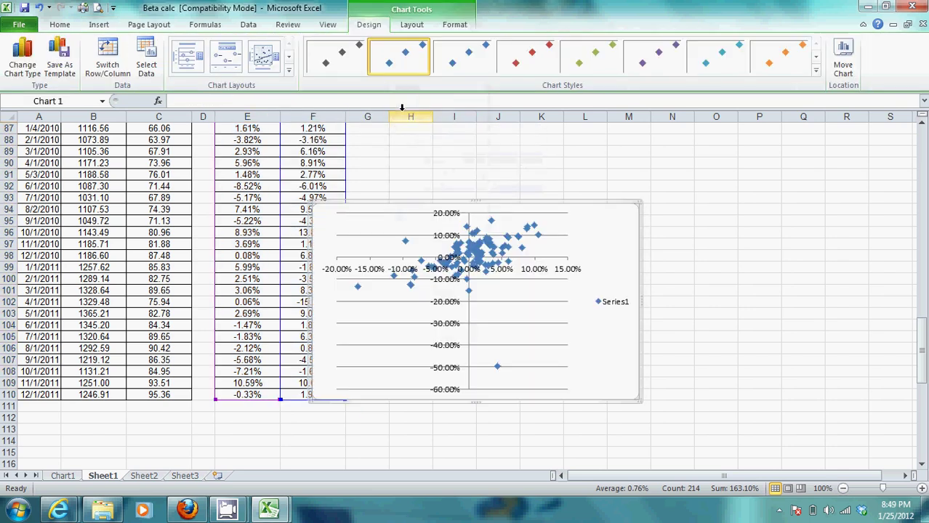
Move the scatter chart to a new sheet named Chart2
right_click(604, 233)
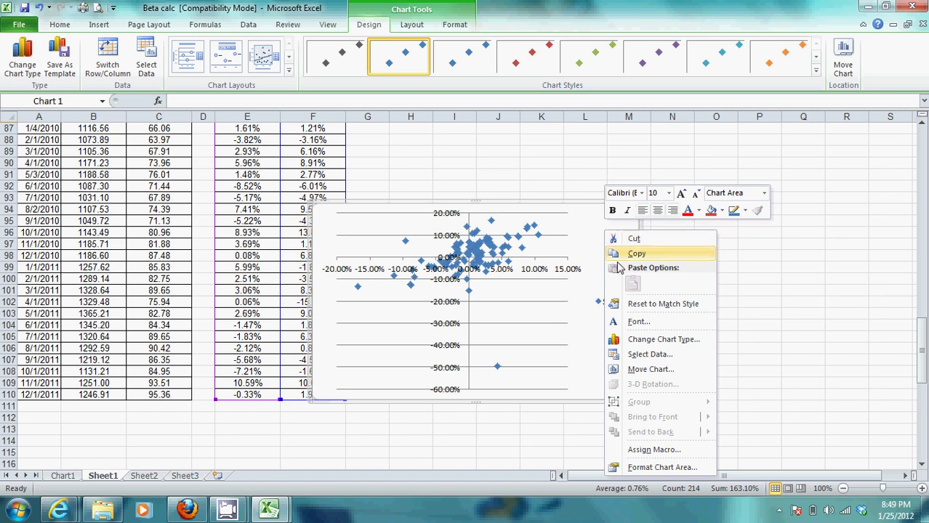
click(658, 370)
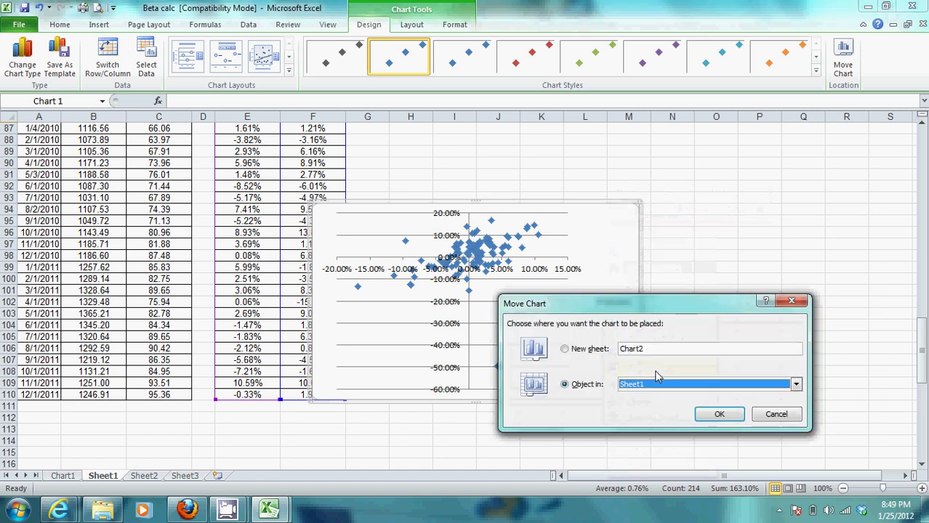
click(590, 353)
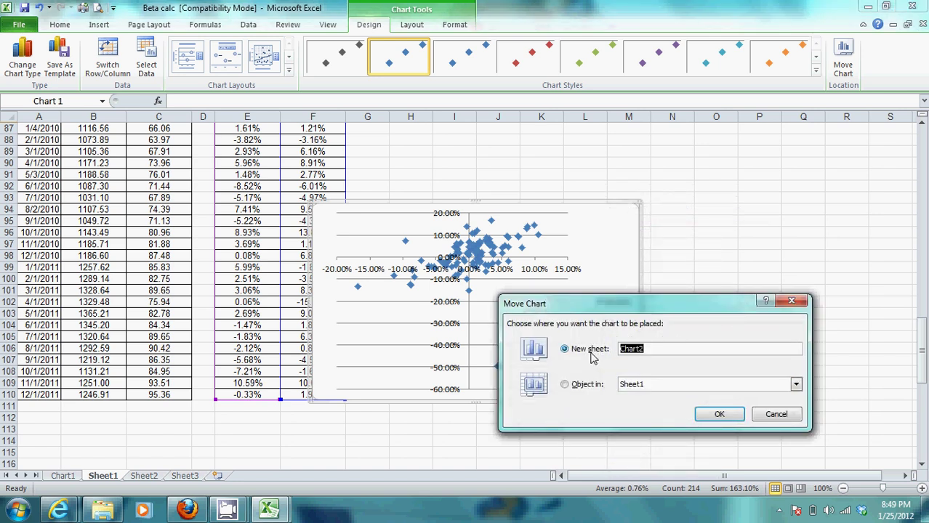
click(719, 414)
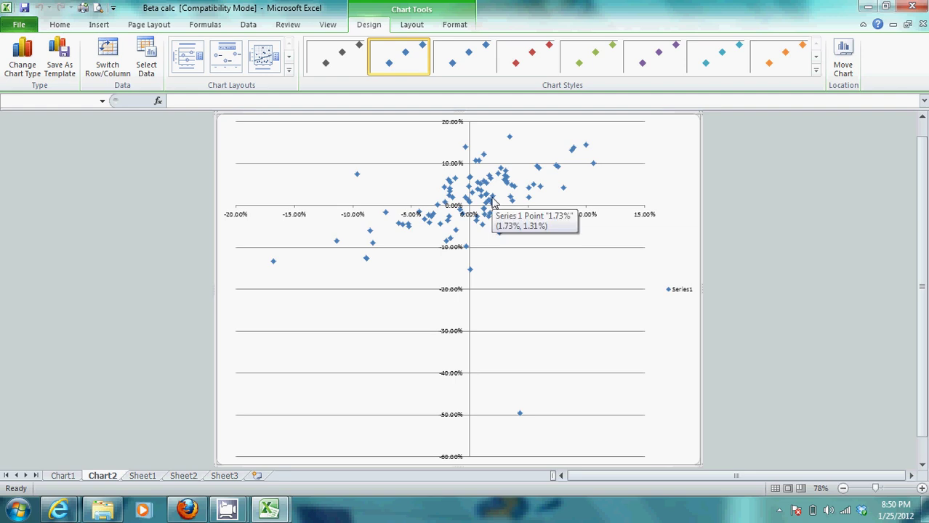
Add a linear trendline to the scatter chart's data series, keeping the automatic trendline name
right_click(493, 202)
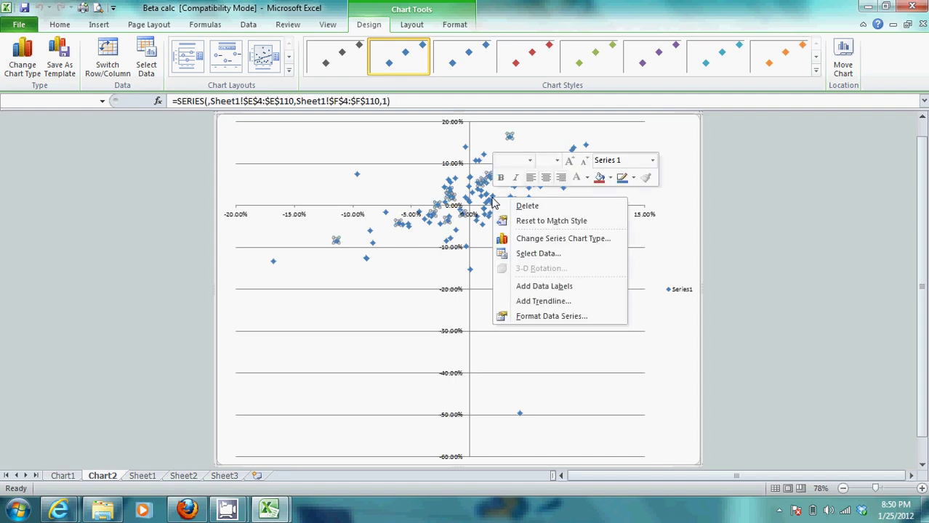
click(518, 305)
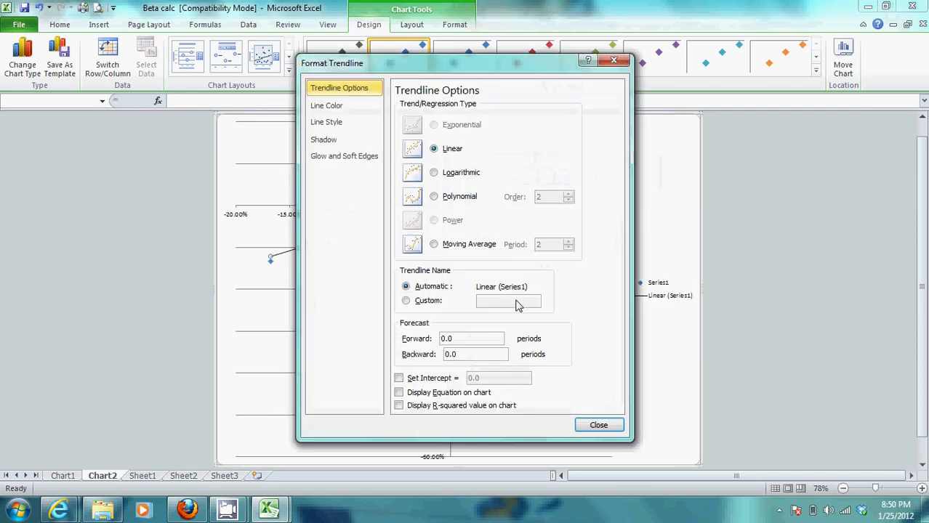
click(599, 425)
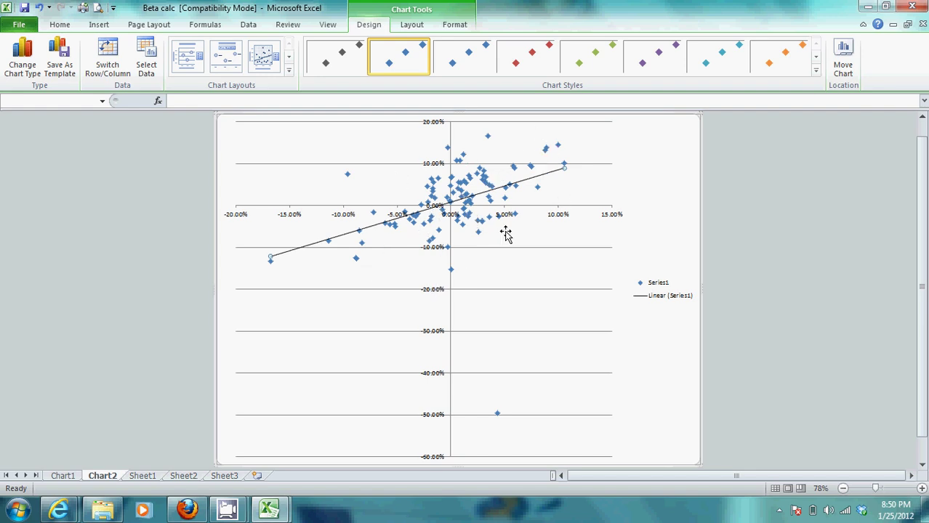
Format the trendline to display its equation and R-squared value on the chart
mouse_move(519, 195)
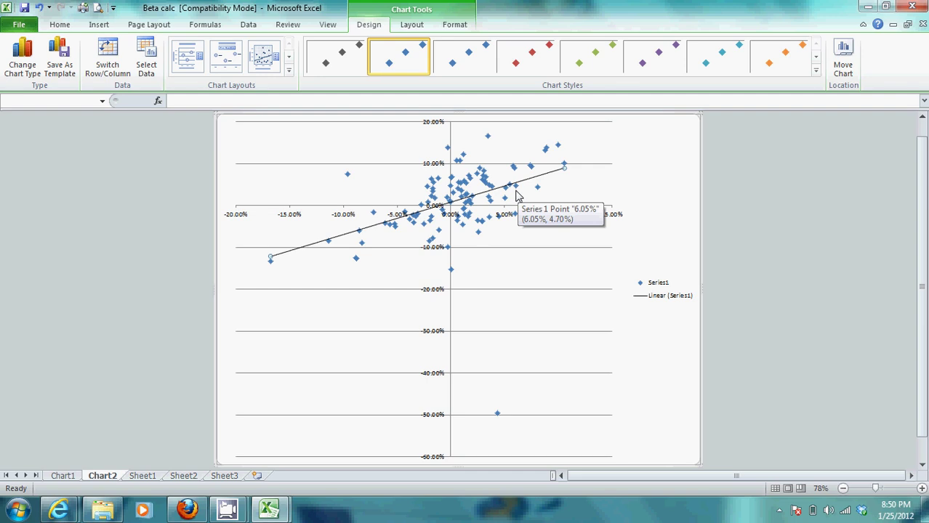
right_click(302, 253)
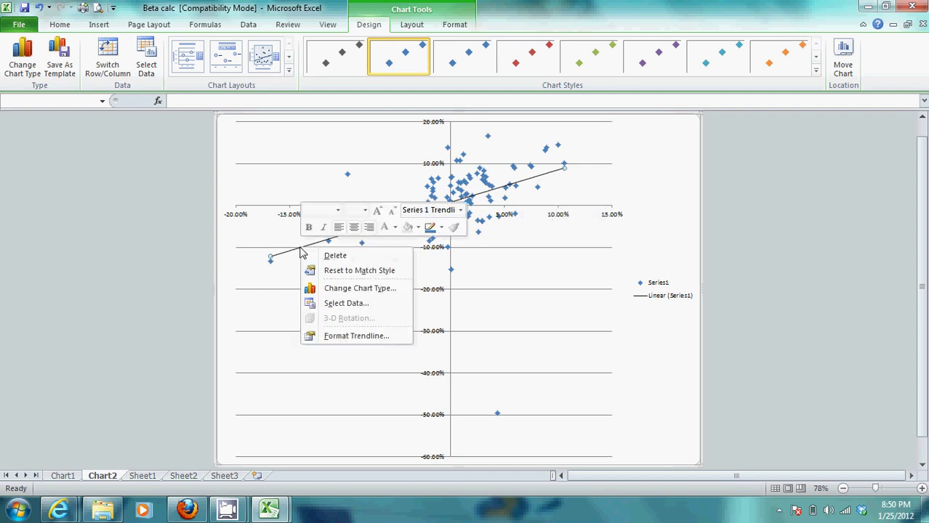
click(347, 336)
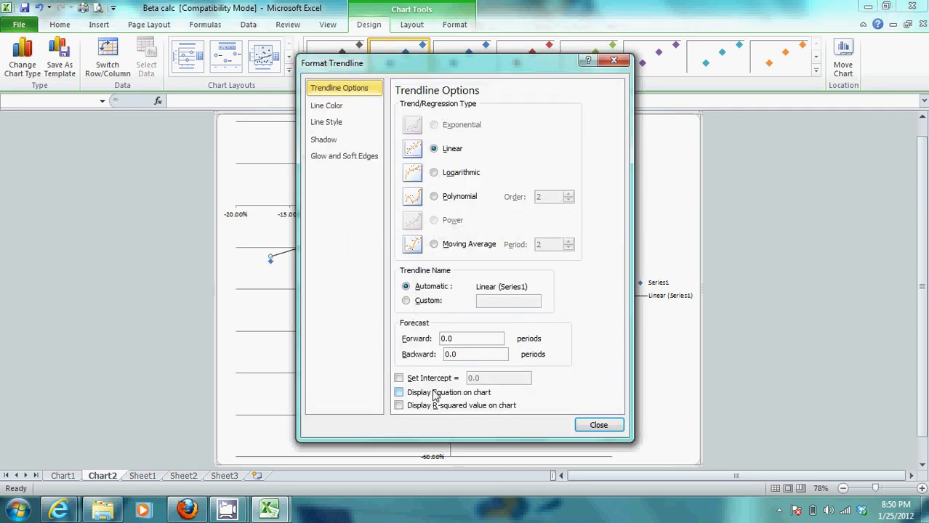
click(435, 393)
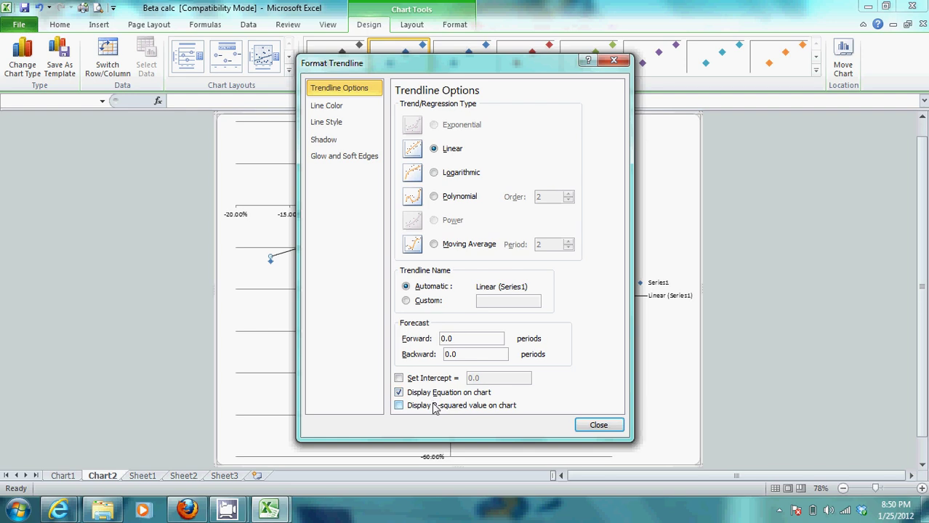
click(592, 424)
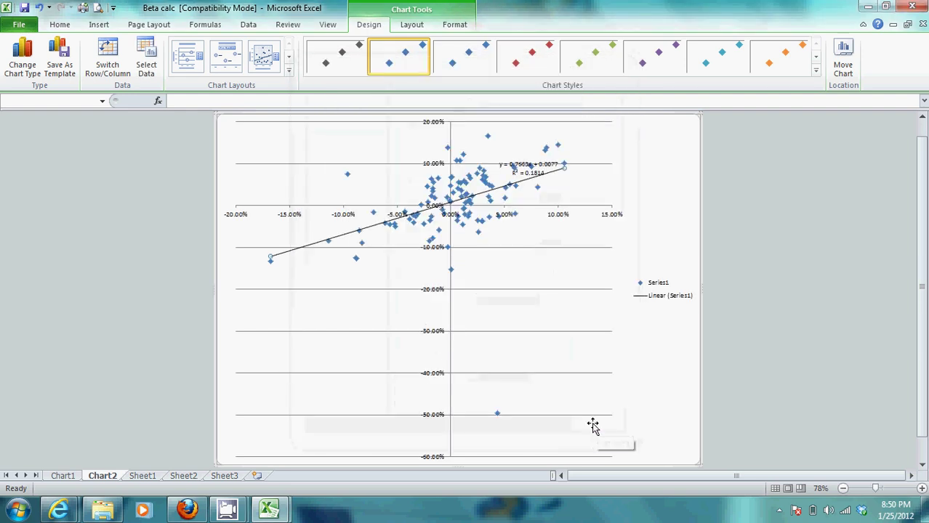
Move the trendline's equation and R-squared label off the data points to the empty area just below the -10% gridline, and read it
click(525, 168)
drag(525, 167, 526, 226)
drag(522, 258, 524, 259)
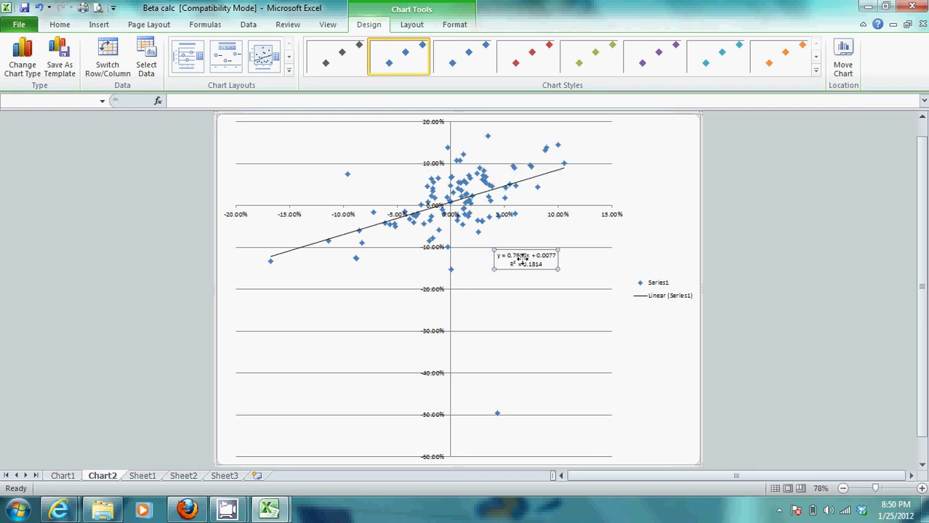
click(922, 489)
click(922, 488)
click(922, 489)
click(922, 489)
click(922, 488)
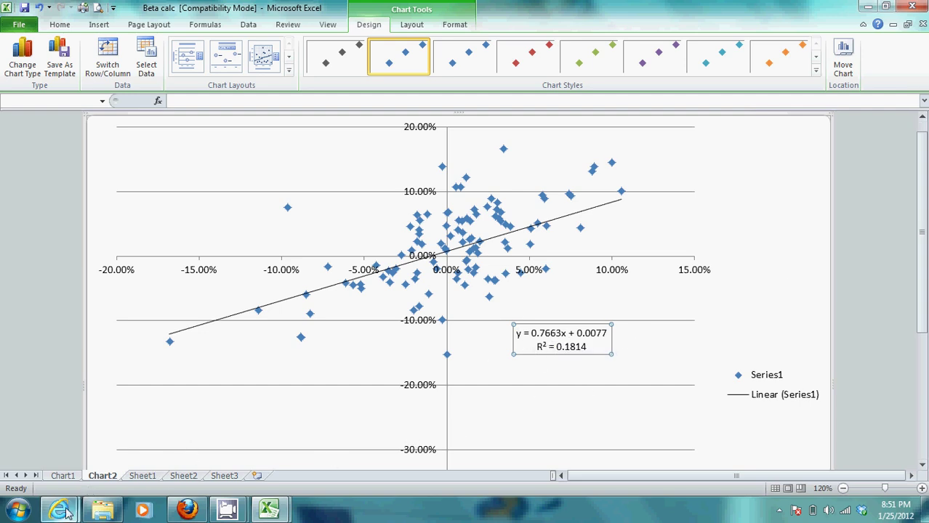
Switch to Yahoo Finance in the browser and return to Nike's summary page to compare its published beta
mouse_move(85, 507)
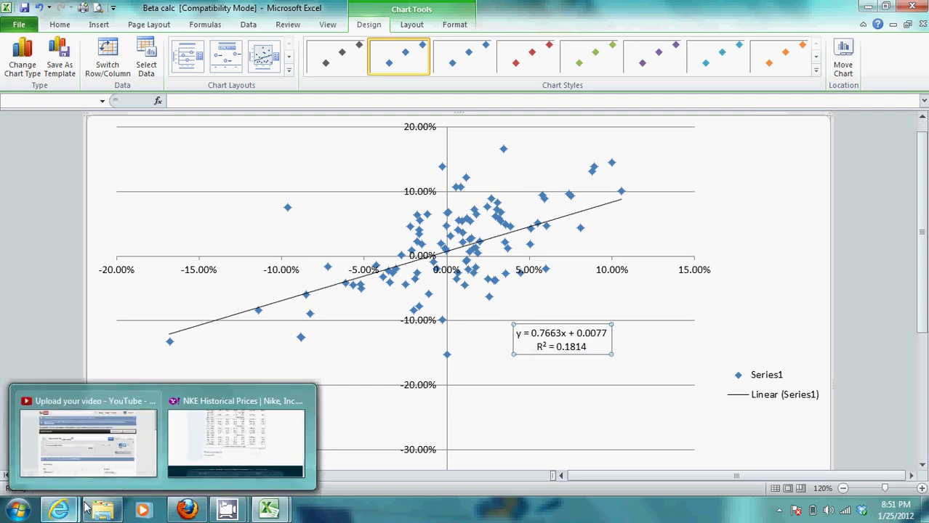
click(216, 458)
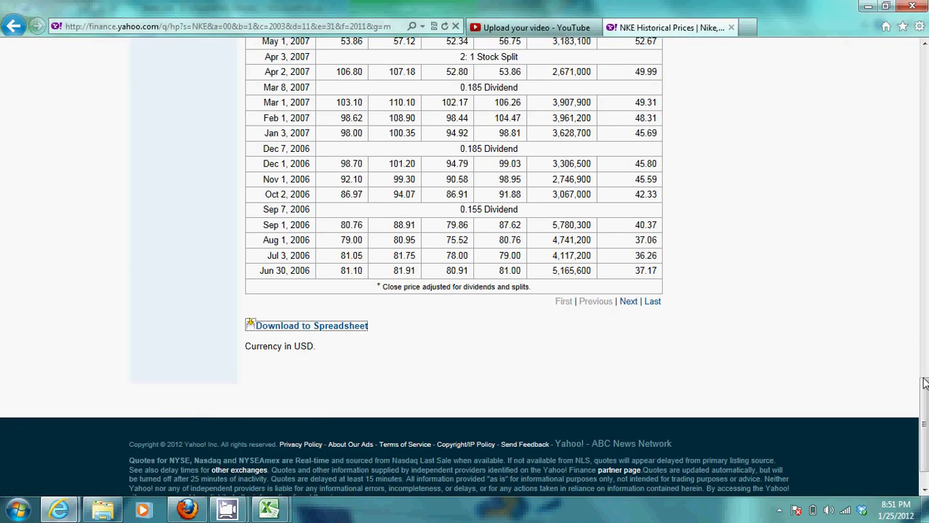
drag(923, 386, 924, 58)
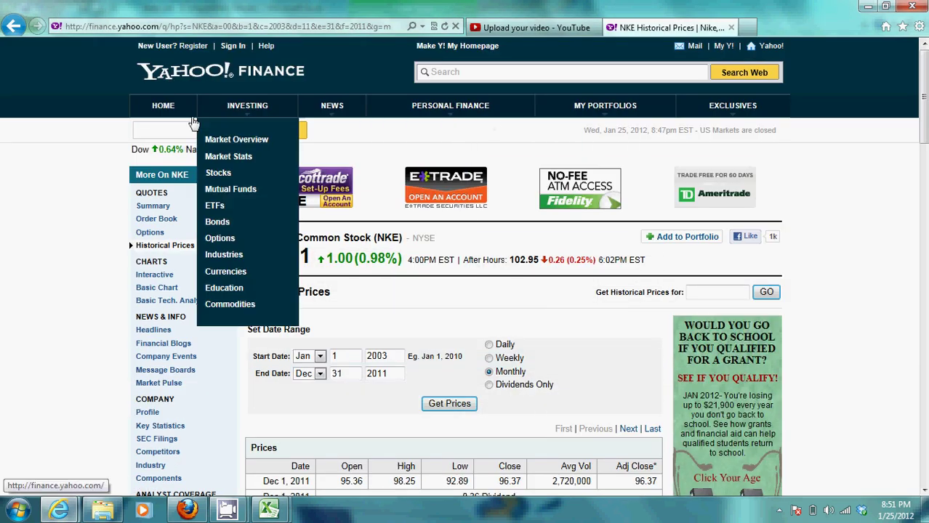
click(13, 26)
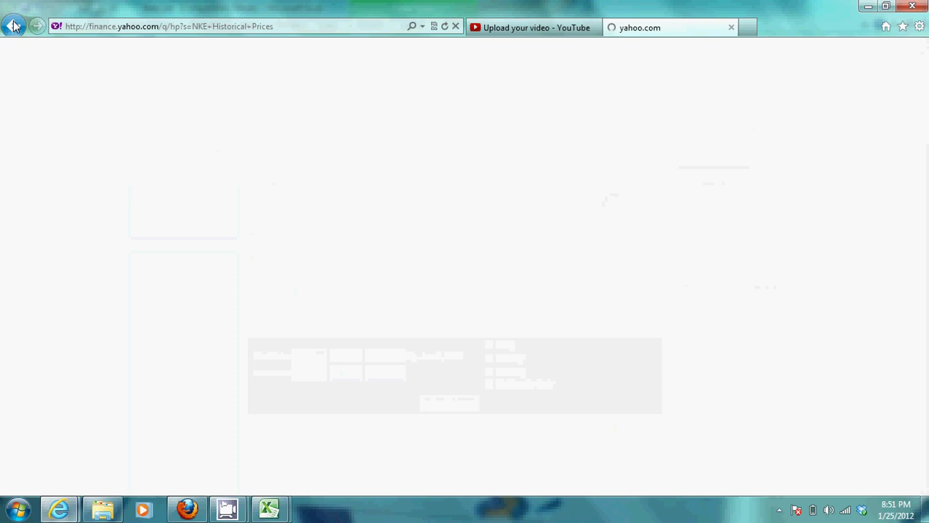
click(13, 26)
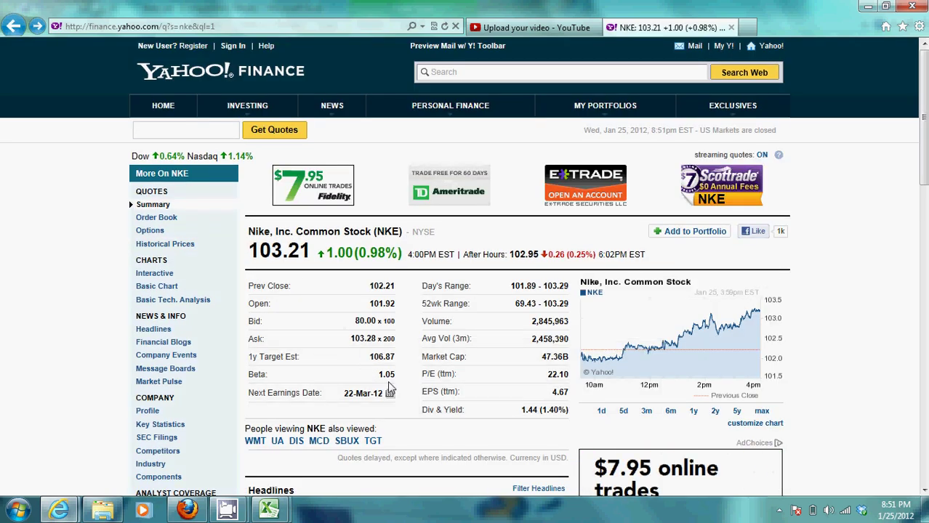
Switch back to the Beta calc workbook in Excel and examine the scatter chart's outlying point near the -50% gridline
mouse_move(269, 508)
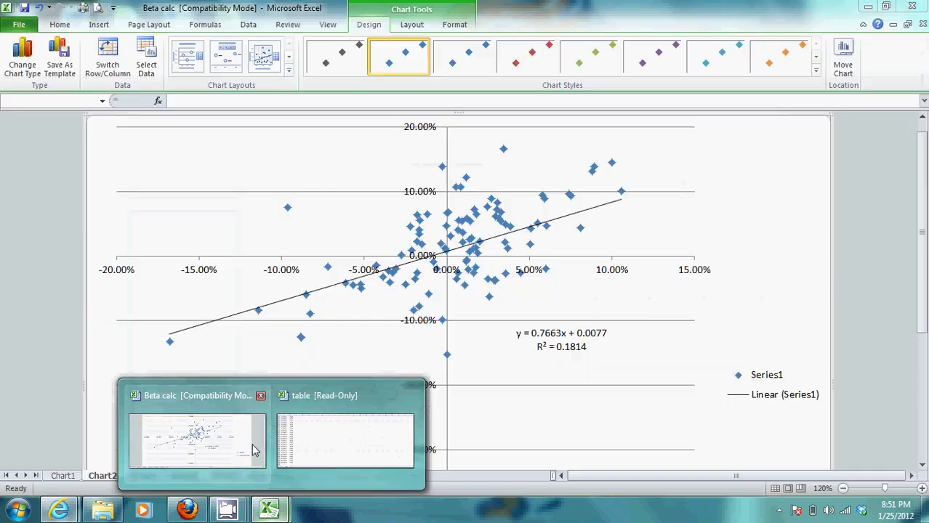
click(255, 450)
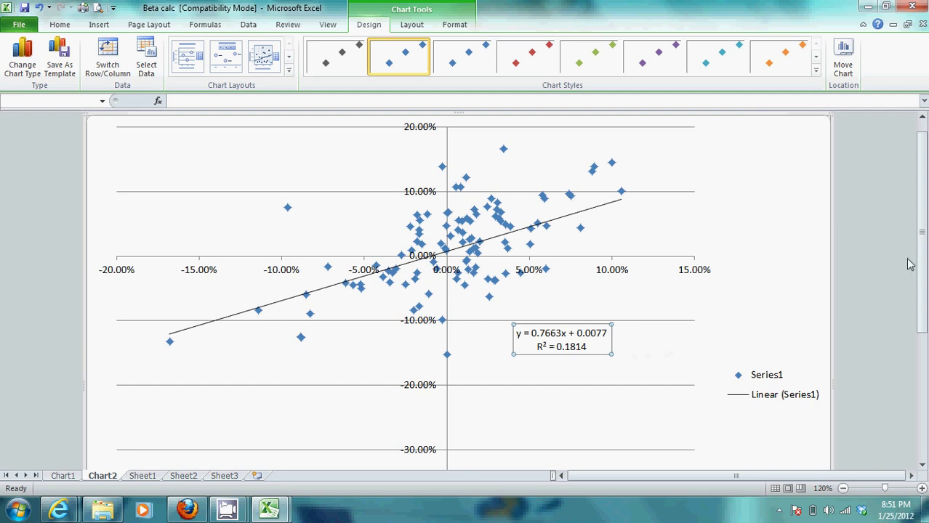
drag(920, 269, 899, 388)
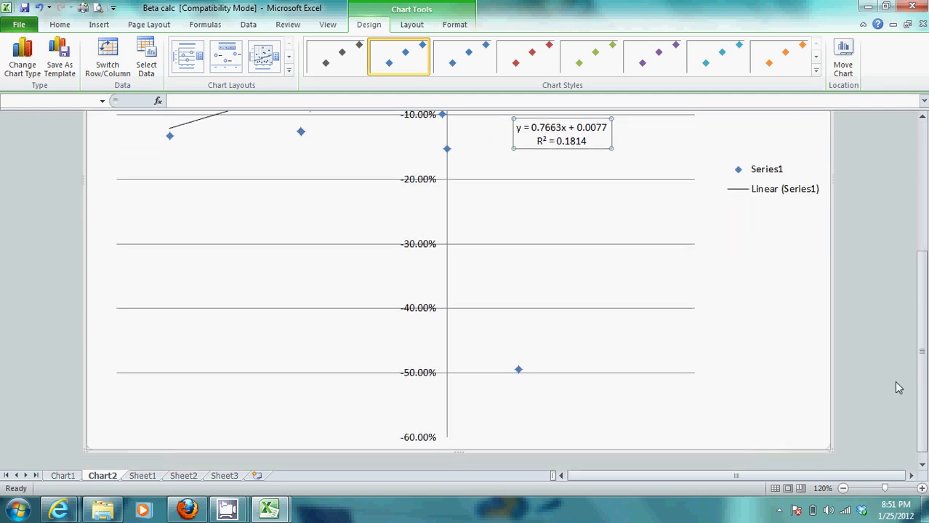
mouse_move(519, 373)
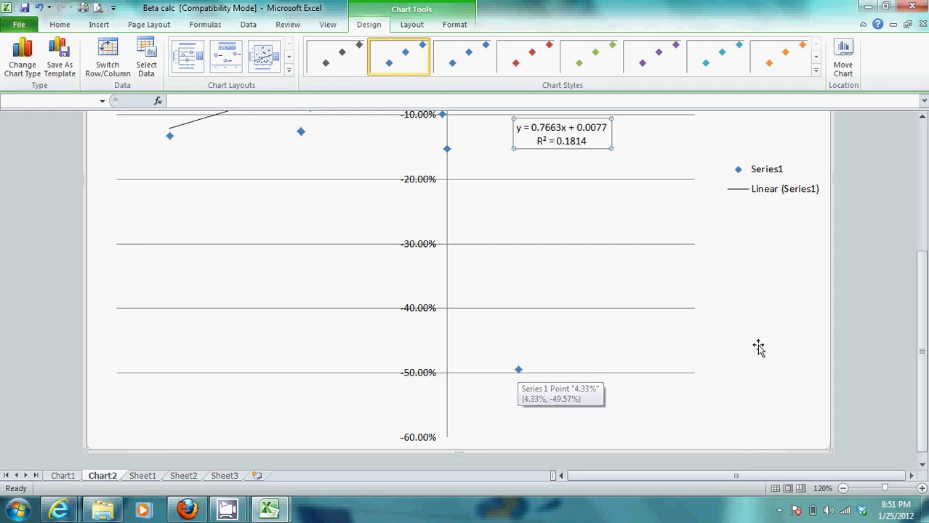
drag(922, 336, 905, 219)
scroll(883, 310, down, 3)
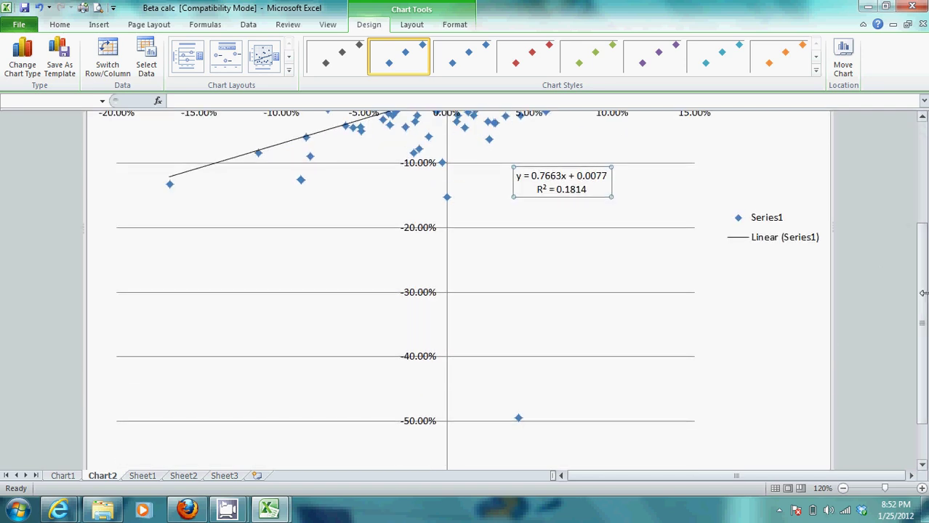
scroll(920, 291, up, 3)
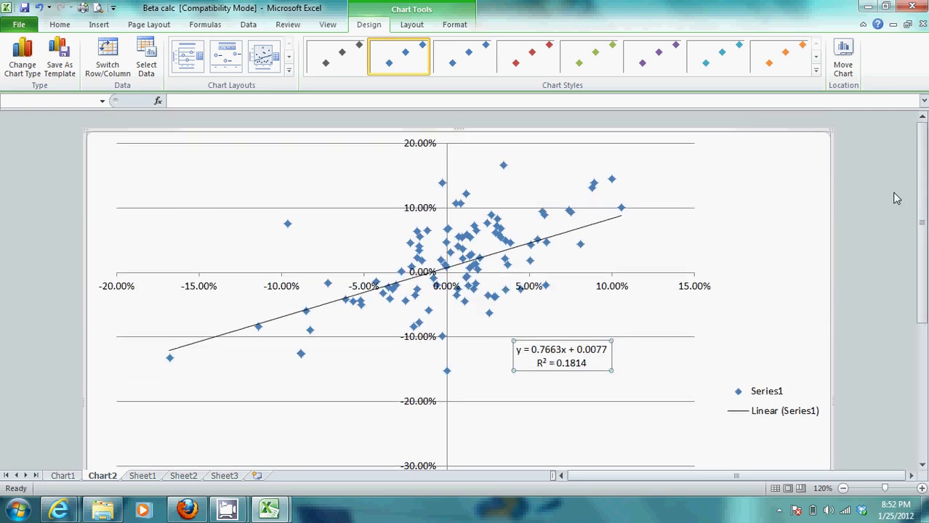
Glance at the returns on Sheet1, then read the exact coordinates of the lowest outlier on Chart2 to identify its data row
click(151, 476)
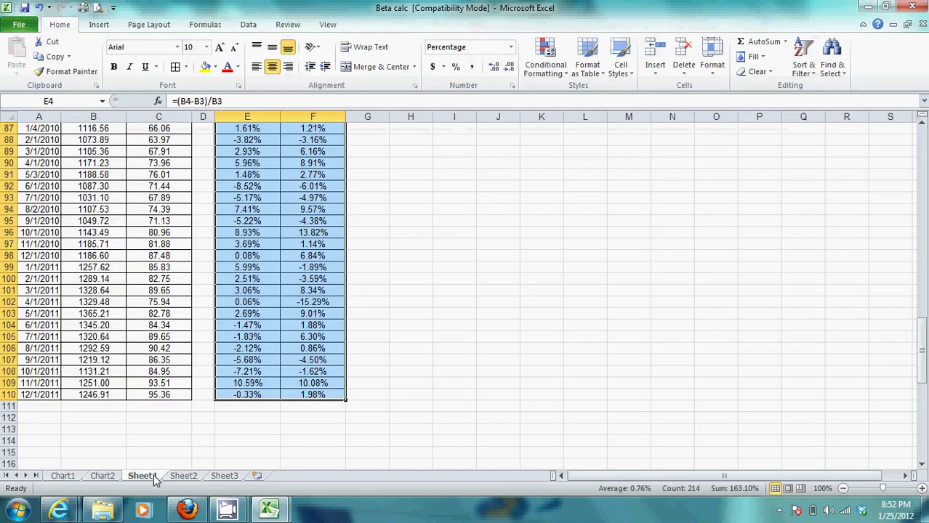
click(113, 477)
scroll(920, 352, down, 2)
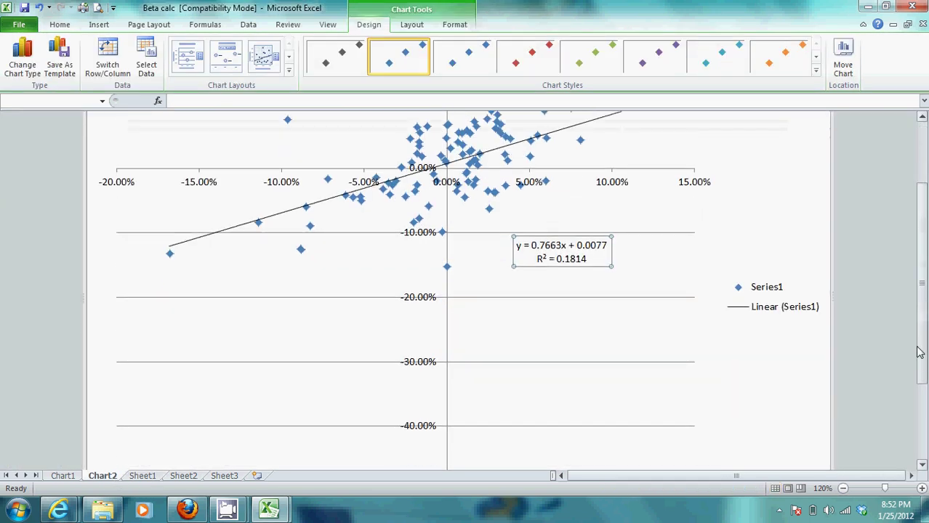
scroll(920, 353, down, 2)
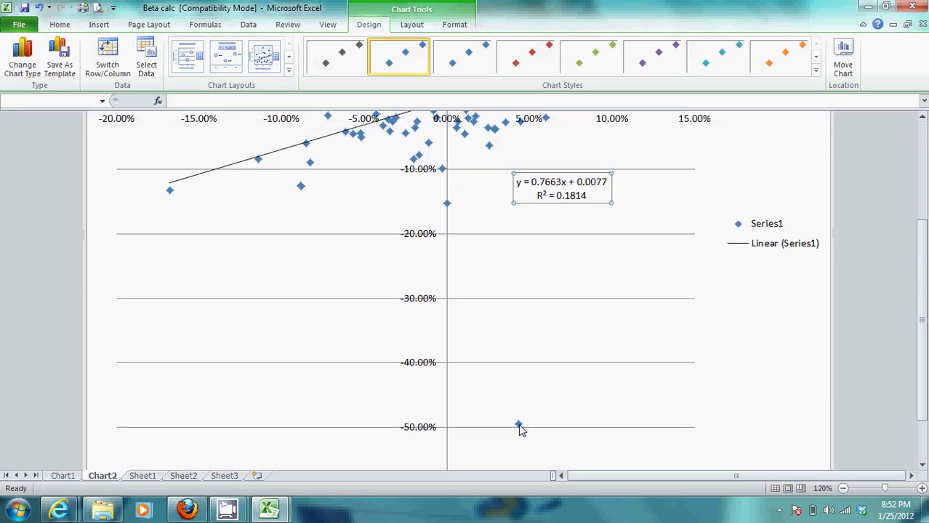
mouse_move(520, 429)
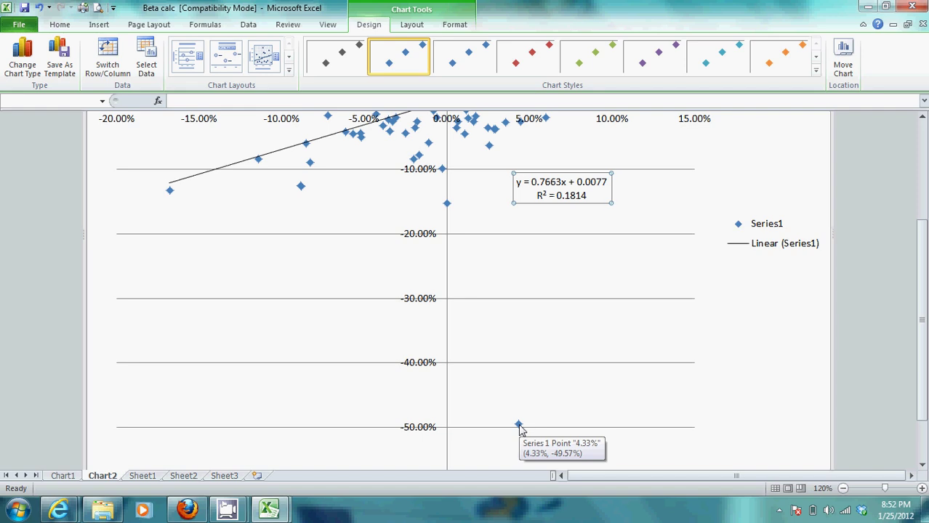
Find the outlying 5/1/2007 returns on Sheet1 and clear both the Nike return in F55 and the S&P 500 return in E55
mouse_move(269, 509)
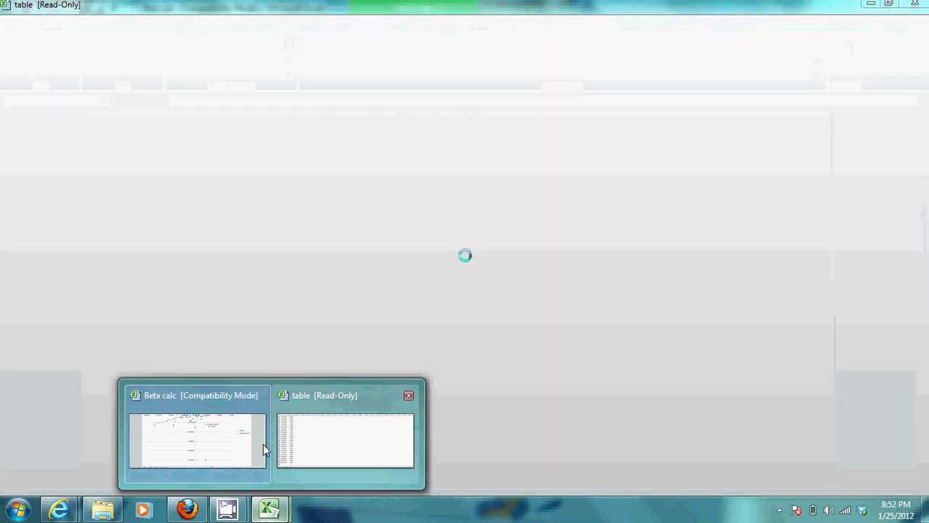
click(240, 451)
click(143, 476)
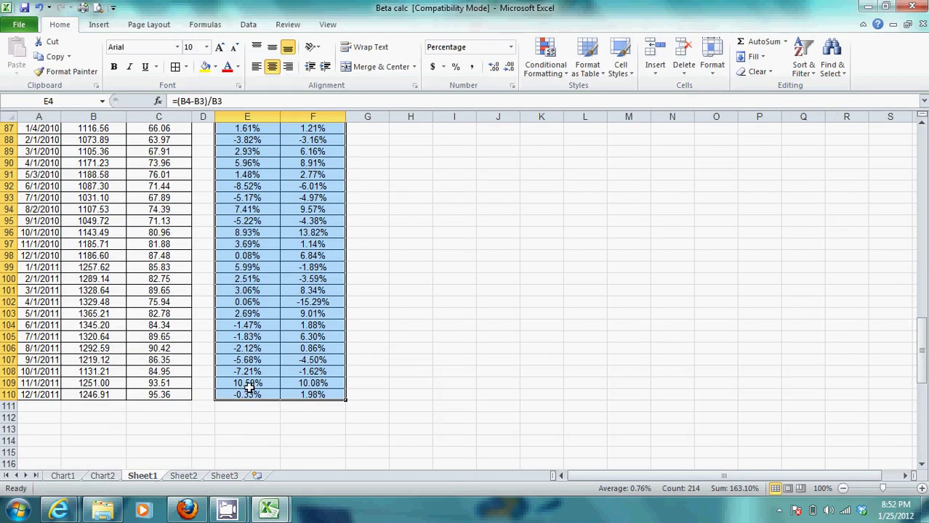
click(333, 221)
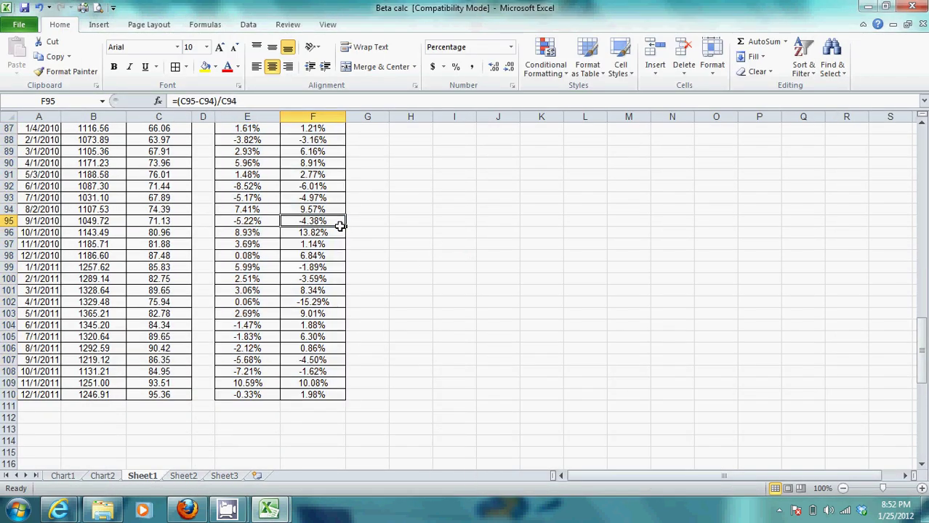
key(Up)
key(Up)
key(Up)
key(Up)
key(Up)
key(Up)
key(Up)
key(Up)
key(Up)
key(Up)
key(Up)
key(Up)
key(Up)
key(Up)
key(Up)
key(Up)
key(Up)
key(Up)
key(Up)
key(Up)
key(Up)
key(Up)
key(Up)
key(Up)
key(Up)
key(Up)
key(Up)
key(Up)
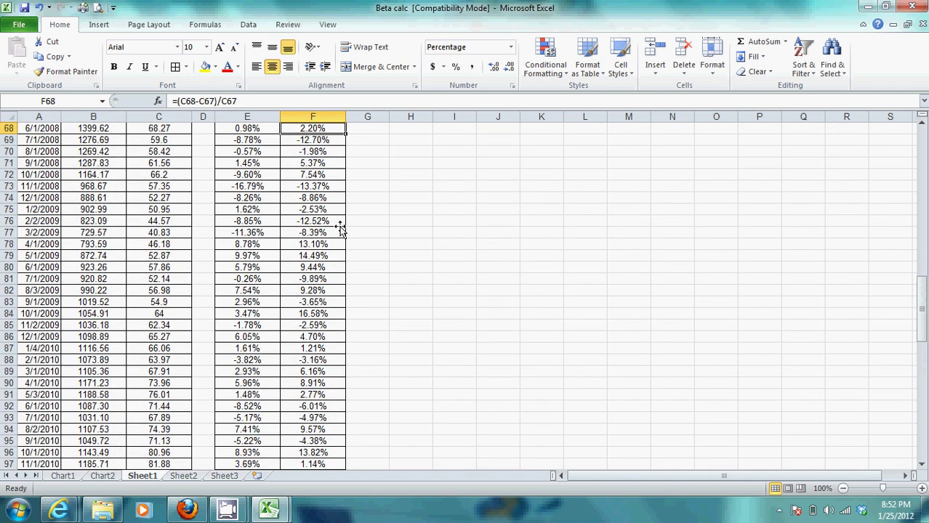
key(Up)
key(Up)
key(Up)
key(Up)
key(Up)
key(Up)
key(Up)
key(Up)
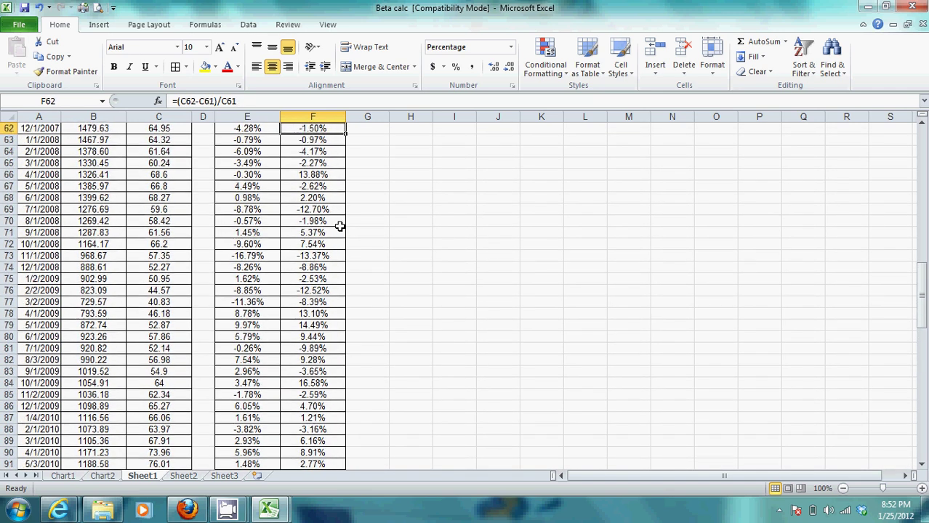
key(Up)
key(Up)
key(Up)
key(Up)
key(Up)
key(Up)
key(Up)
key(Up)
key(Up)
key(Up)
key(Up)
key(Up)
key(Up)
key(Down)
key(Down)
key(Down)
key(Down)
key(Down)
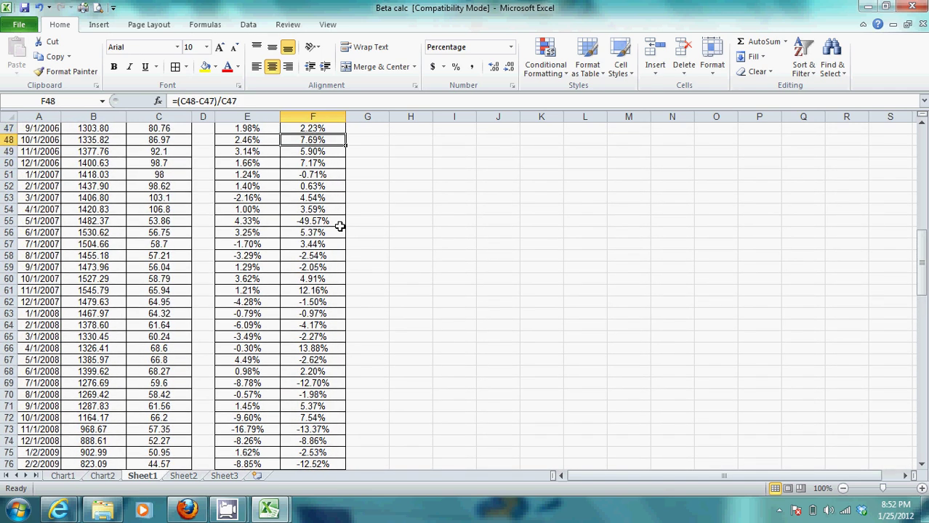
key(Down)
key(Down)
key(Down)
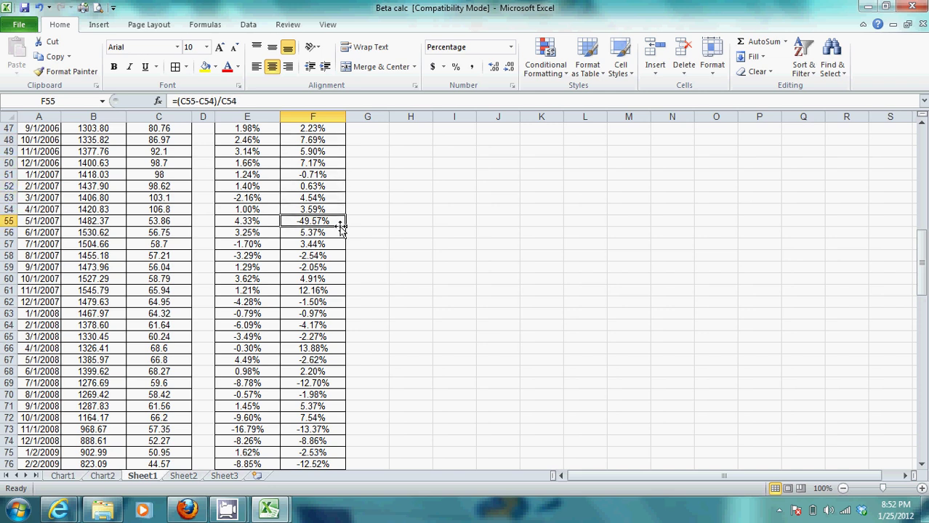
key(Delete)
key(Left)
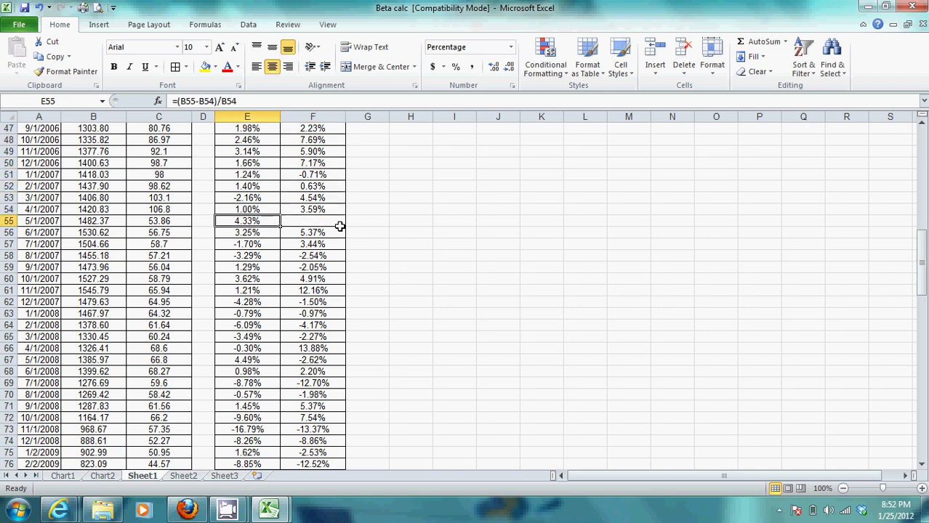
key(Delete)
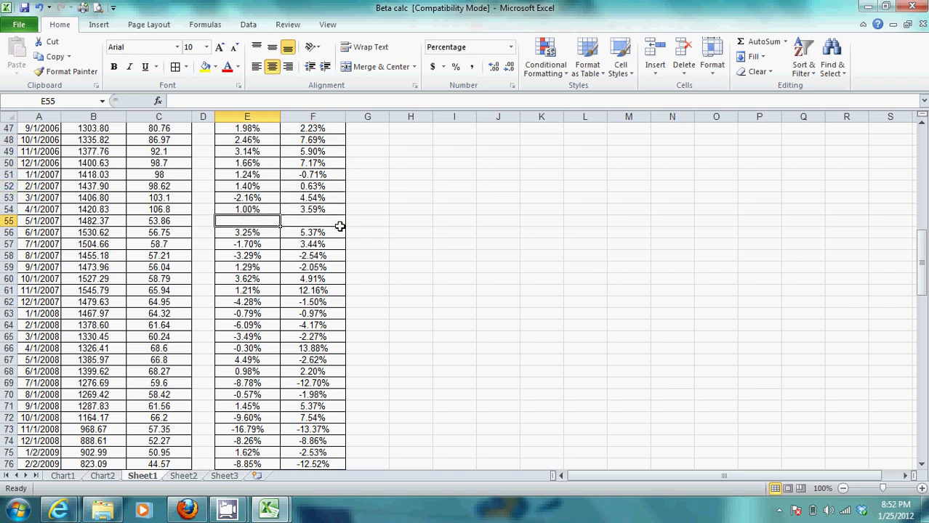
On Chart2, move the trendline's equation and R-squared label into the empty area between the 0% and 5% gridlines and inspect the remaining outliers
click(102, 476)
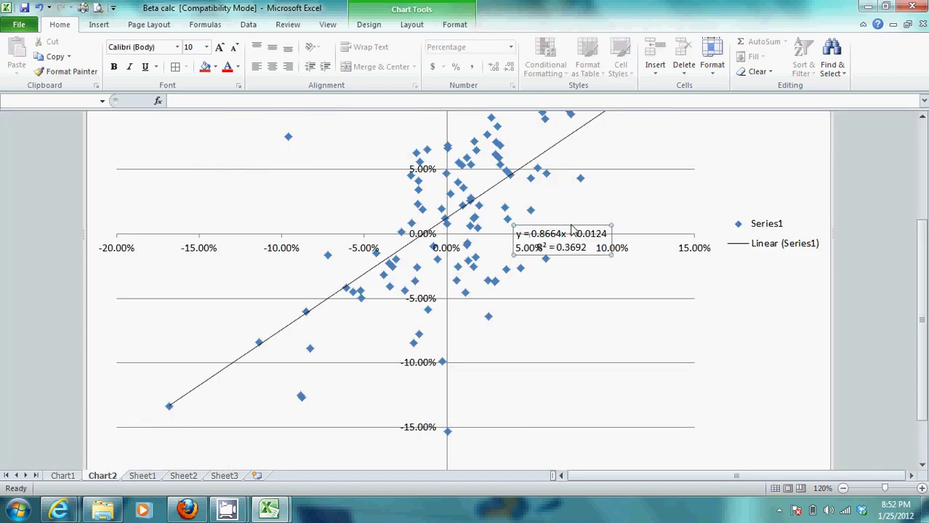
click(597, 259)
drag(609, 306, 591, 289)
click(566, 246)
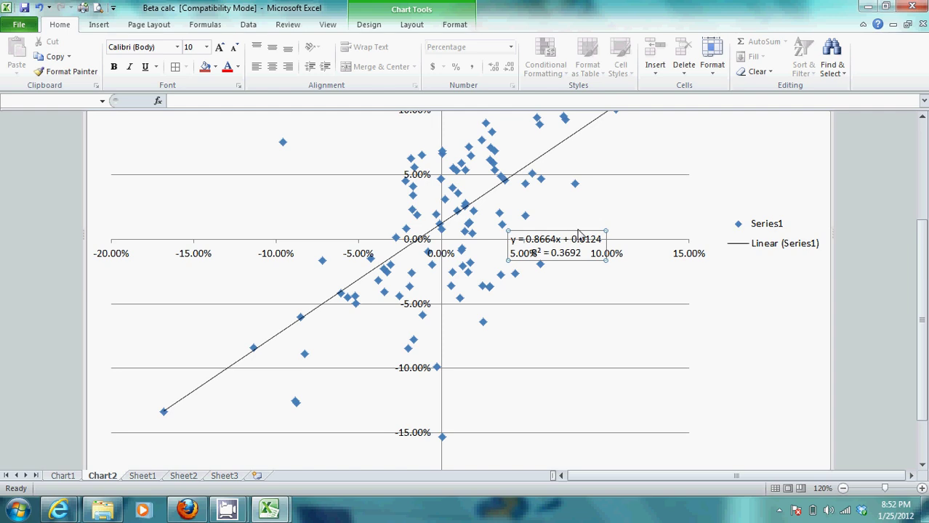
drag(580, 232, 628, 202)
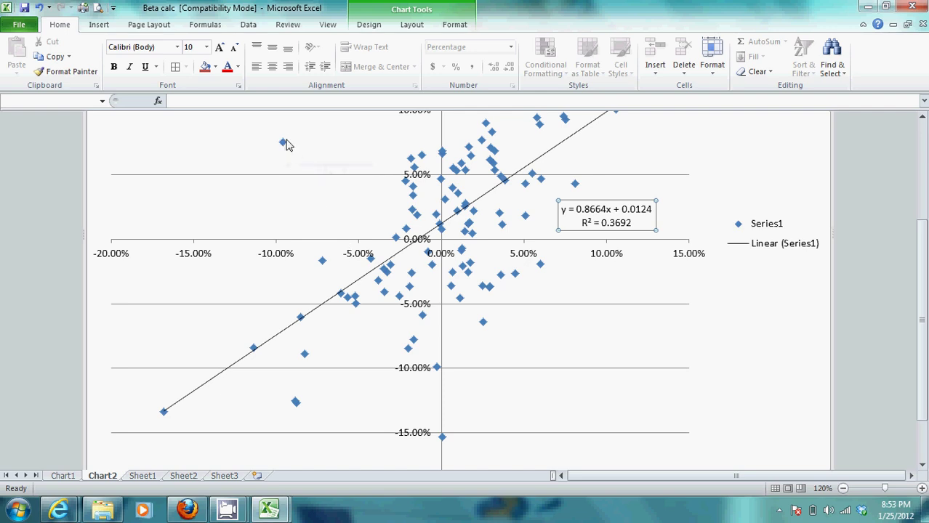
mouse_move(284, 144)
mouse_move(442, 441)
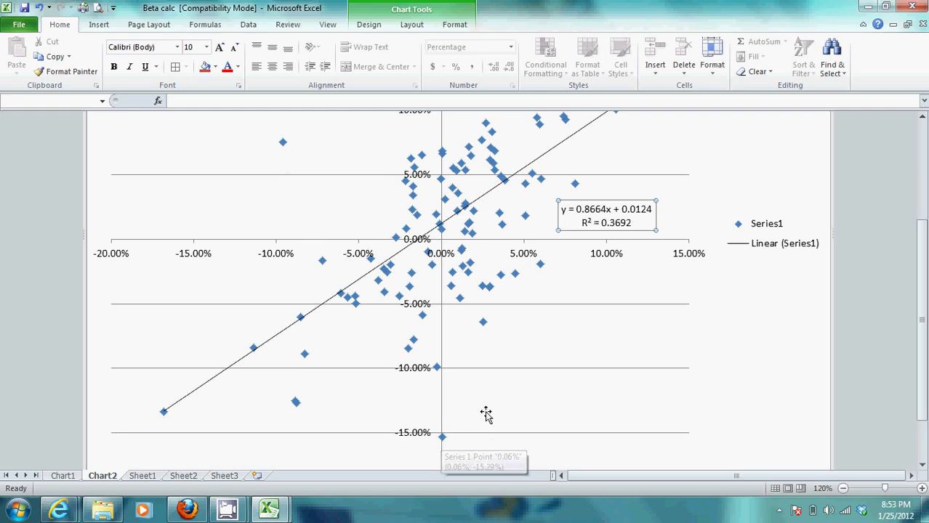